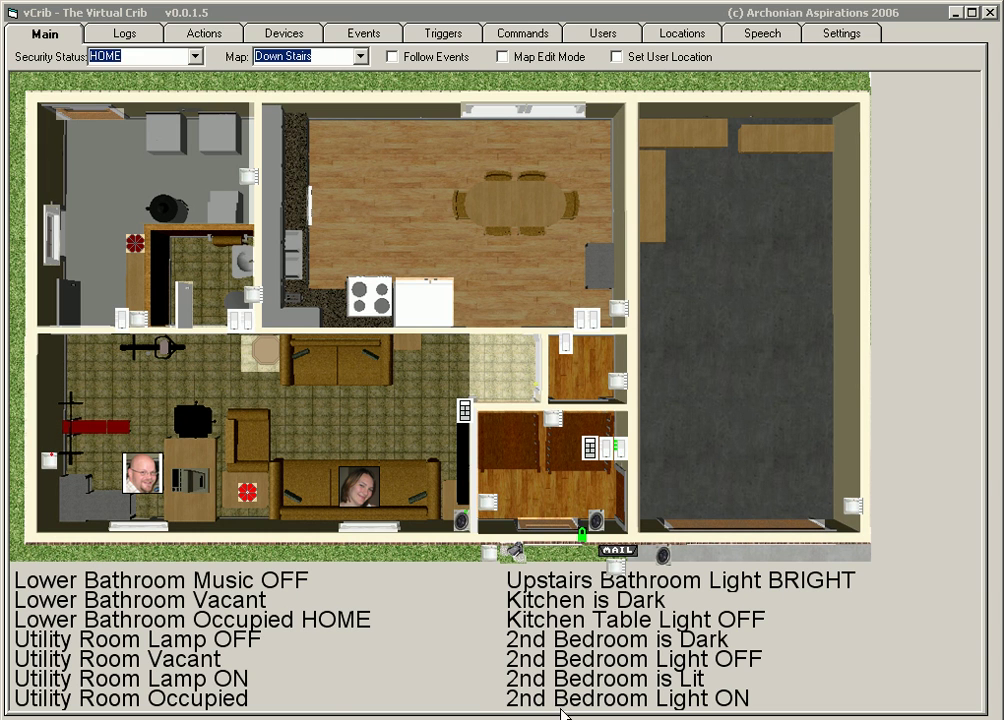
Turn on the kitchen table light and trigger the utility room motion detector on the Down Stairs map.
left_click(583, 323)
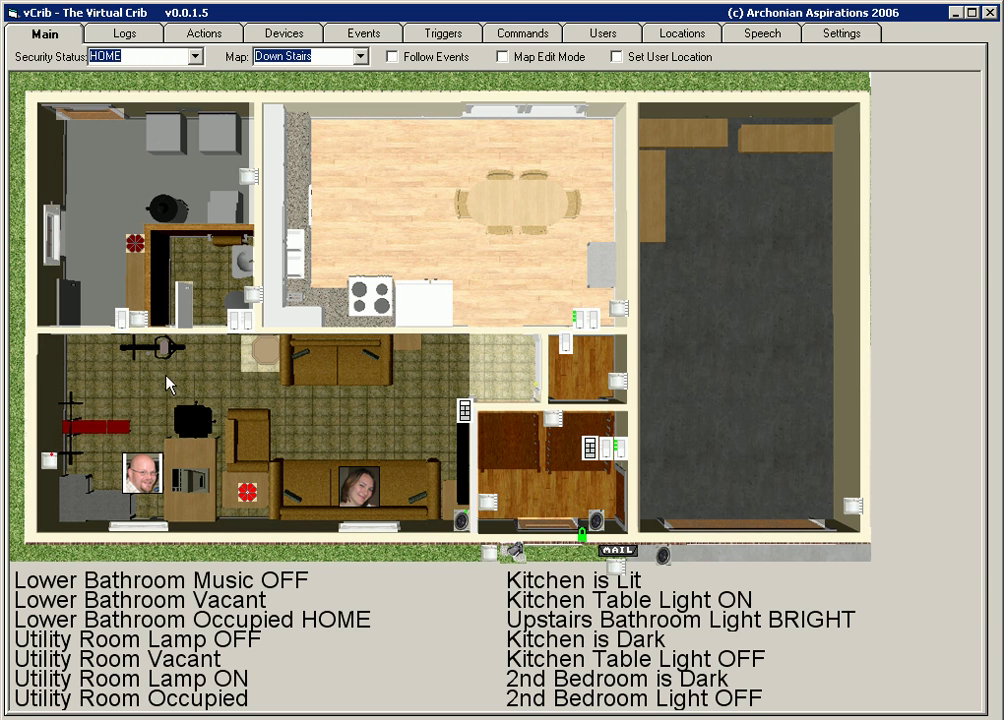
left_click(139, 323)
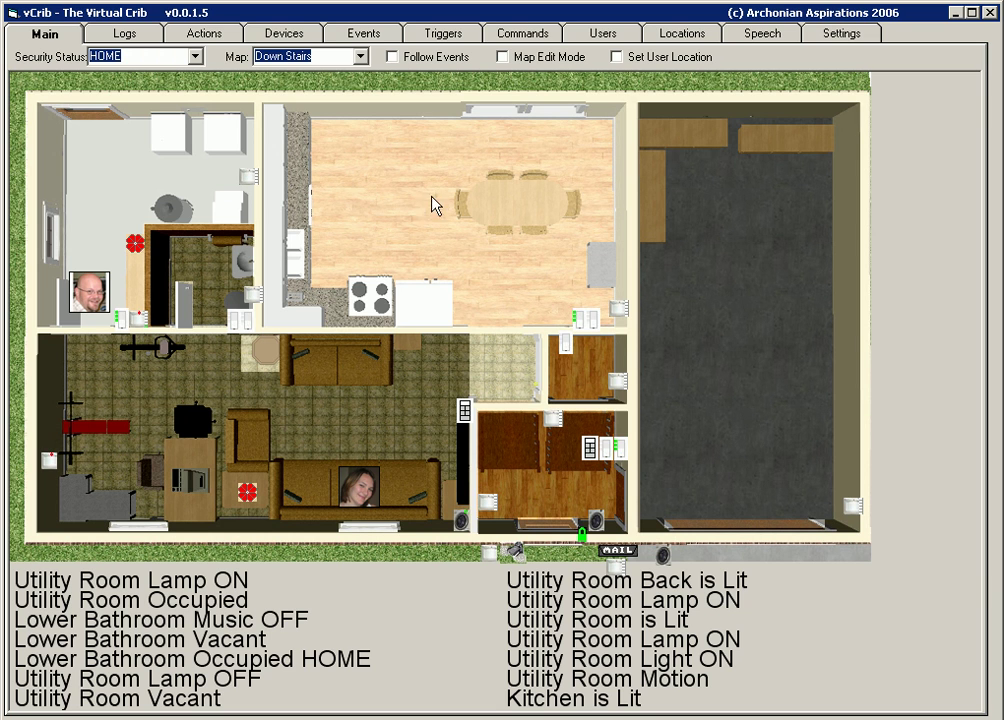
Enable Follow Events and switch off the 2nd bedroom and upstairs bathroom lights on the Up Stairs map.
left_click(393, 57)
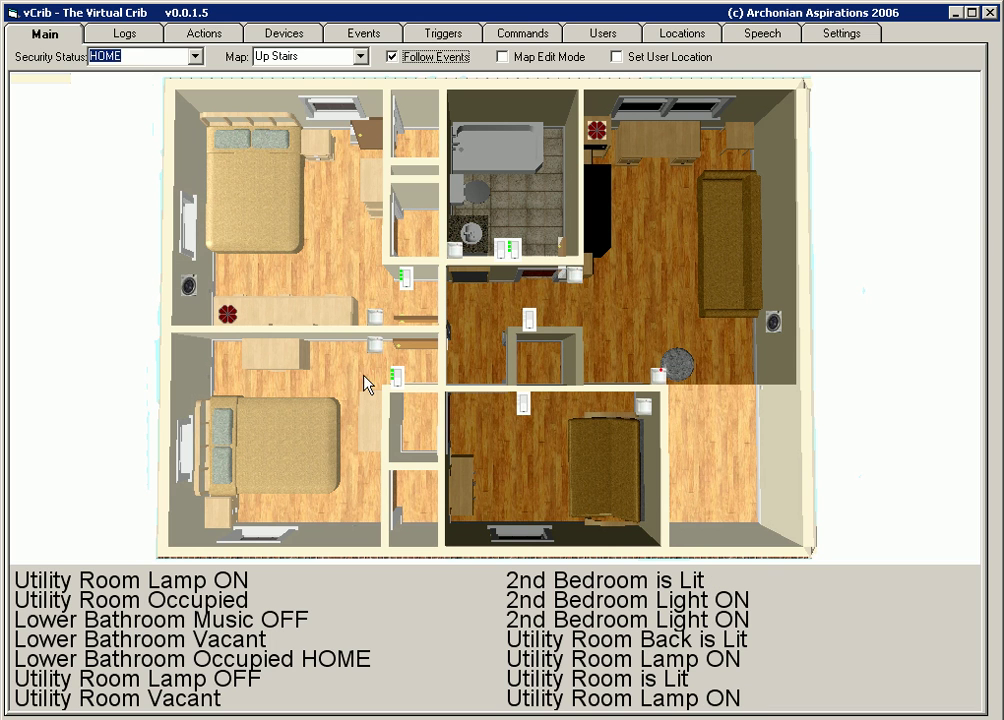
left_click(398, 382)
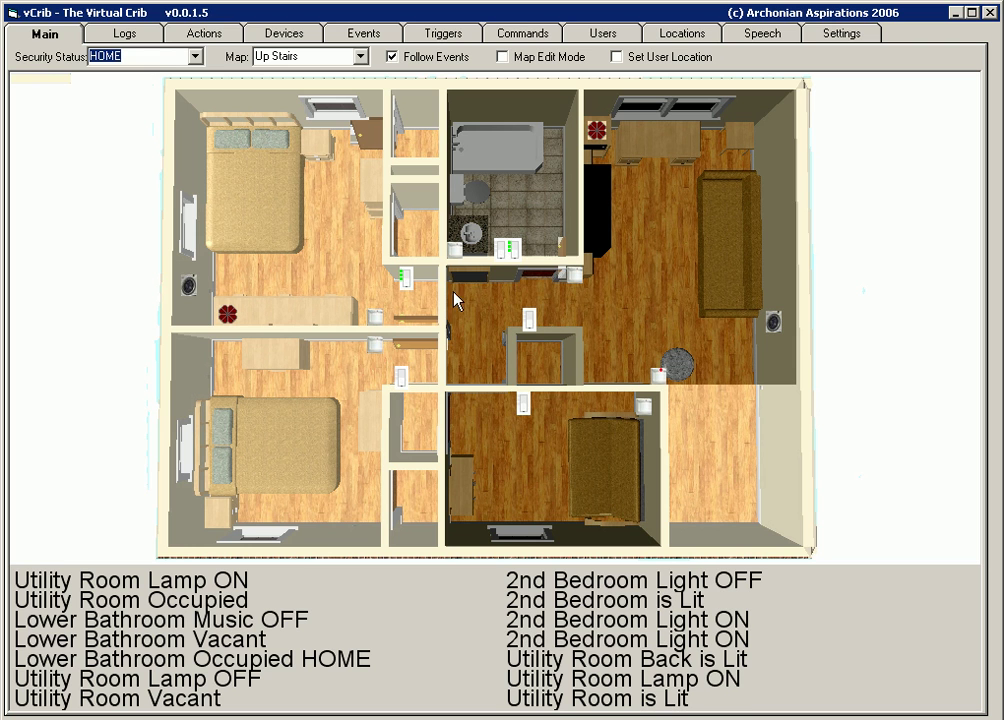
left_click(511, 247)
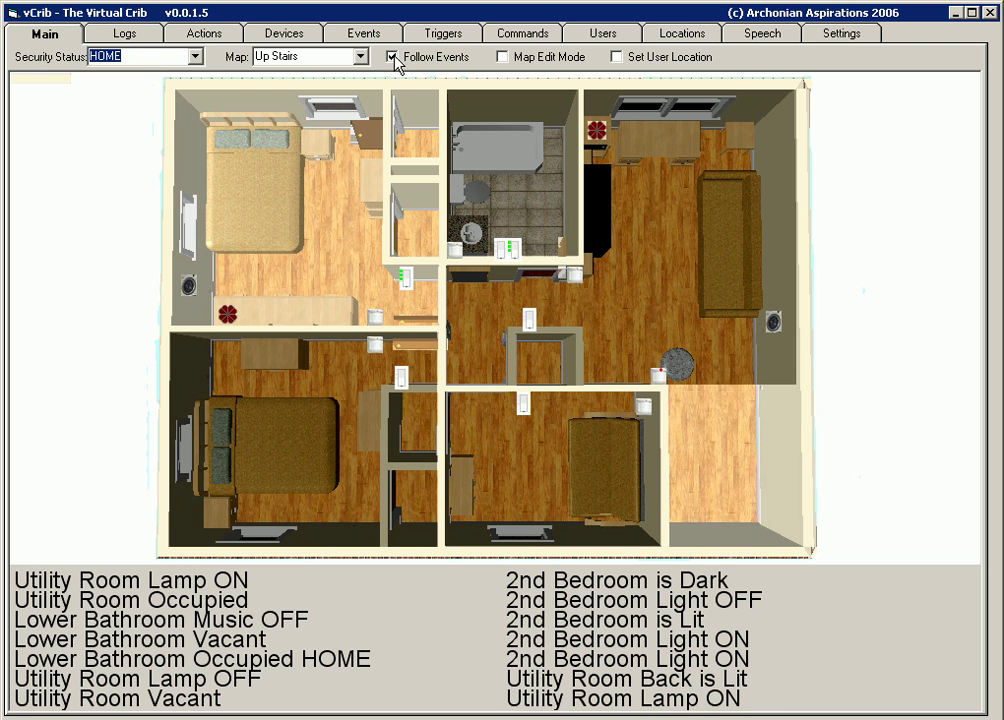
Disable Follow Events and display the Down Stairs map.
left_click(392, 57)
left_click(346, 56)
left_click(287, 90)
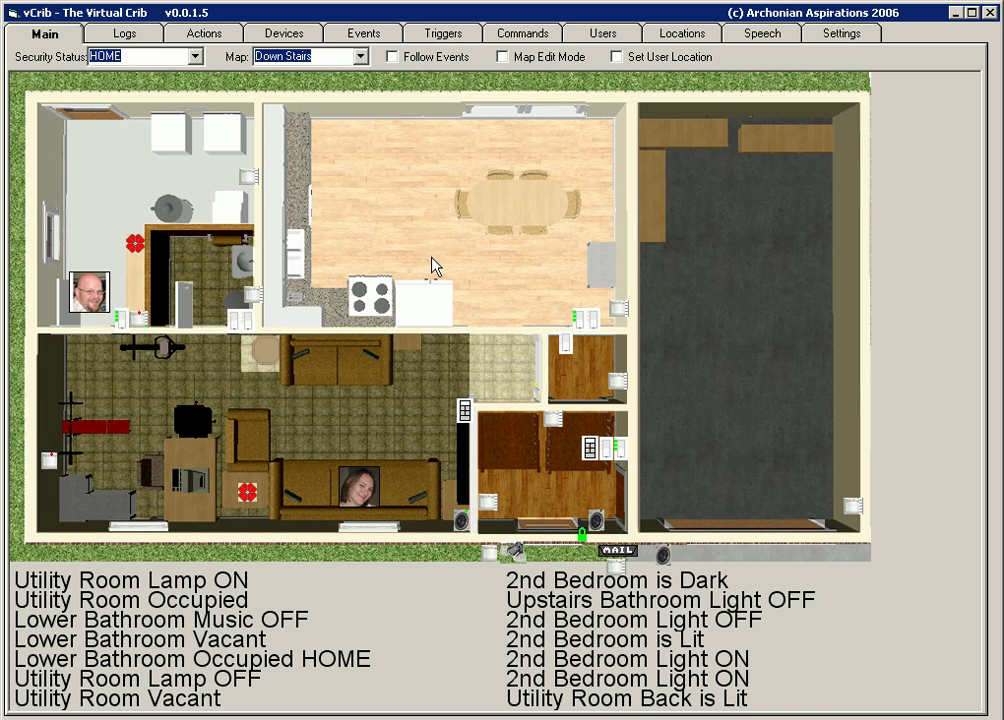
Enable Map Edit Mode and slightly reposition the kitchen table light switch on the Down Stairs map.
left_click(500, 57)
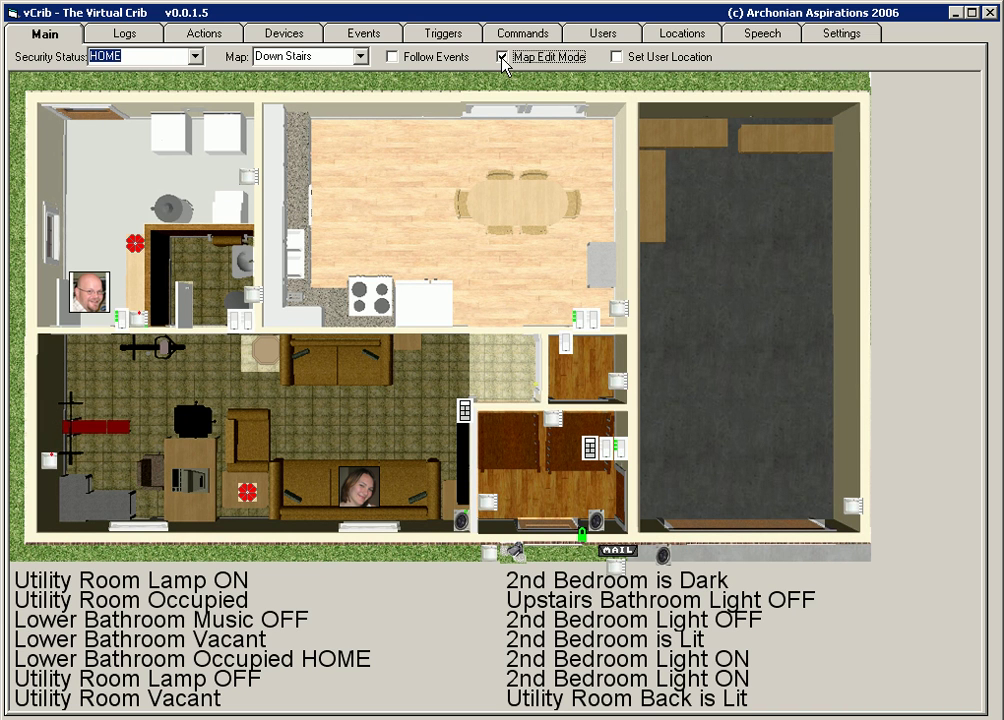
mouse_move(580, 312)
left_mouse_down()
mouse_move(428, 256)
mouse_move(432, 270)
mouse_move(579, 321)
left_mouse_up()
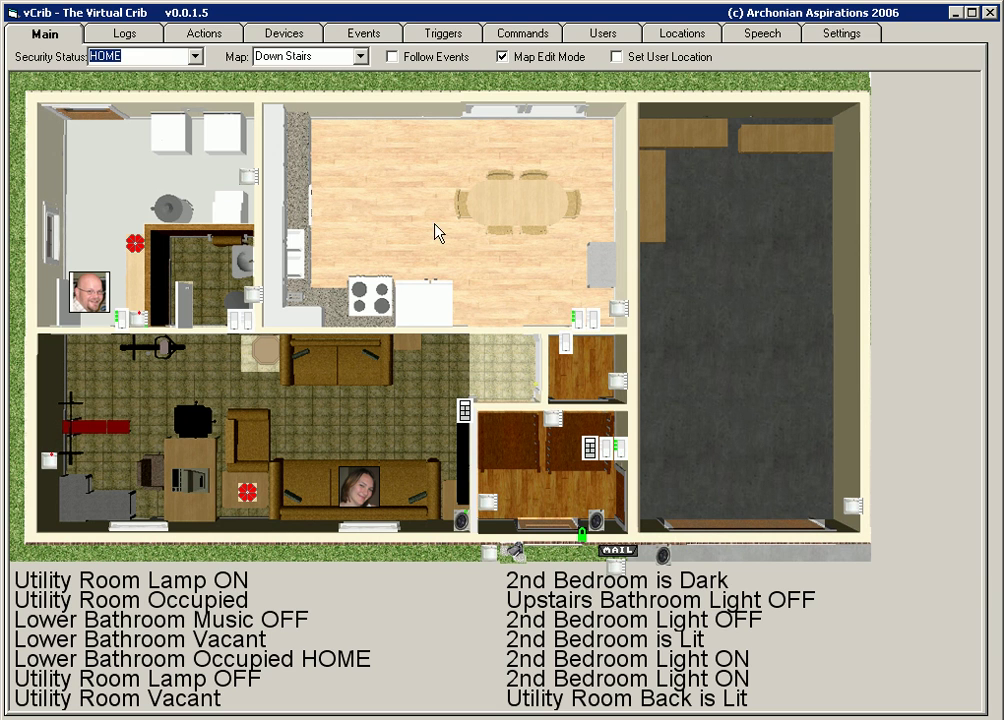
View the Glass House, Blue Print and Remotes maps one after another.
left_click(360, 56)
left_click(320, 127)
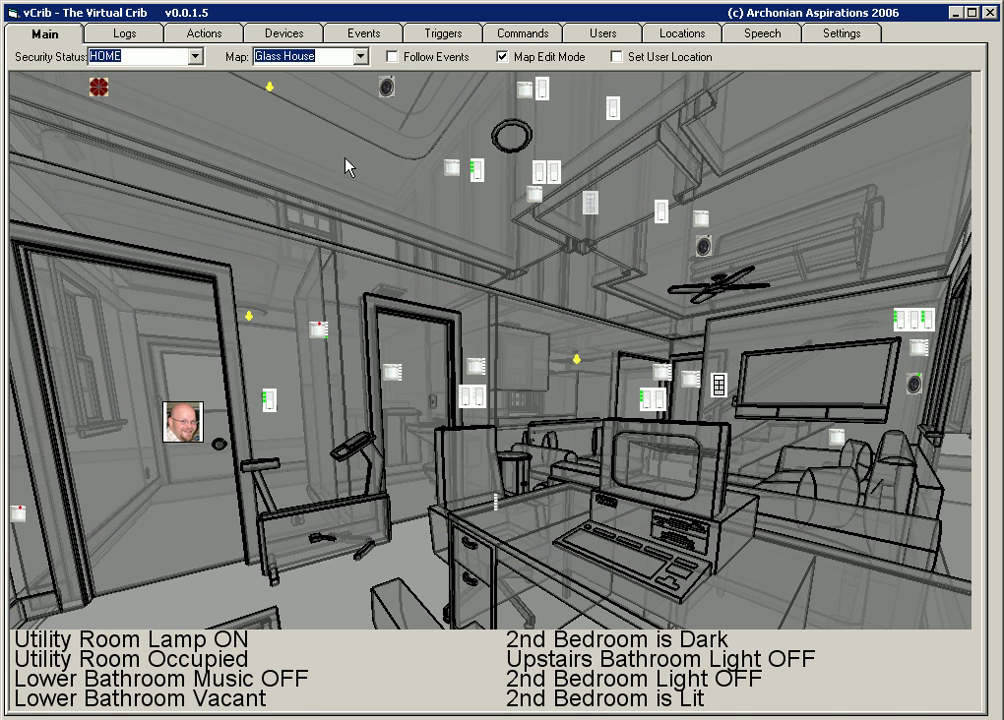
left_click(360, 56)
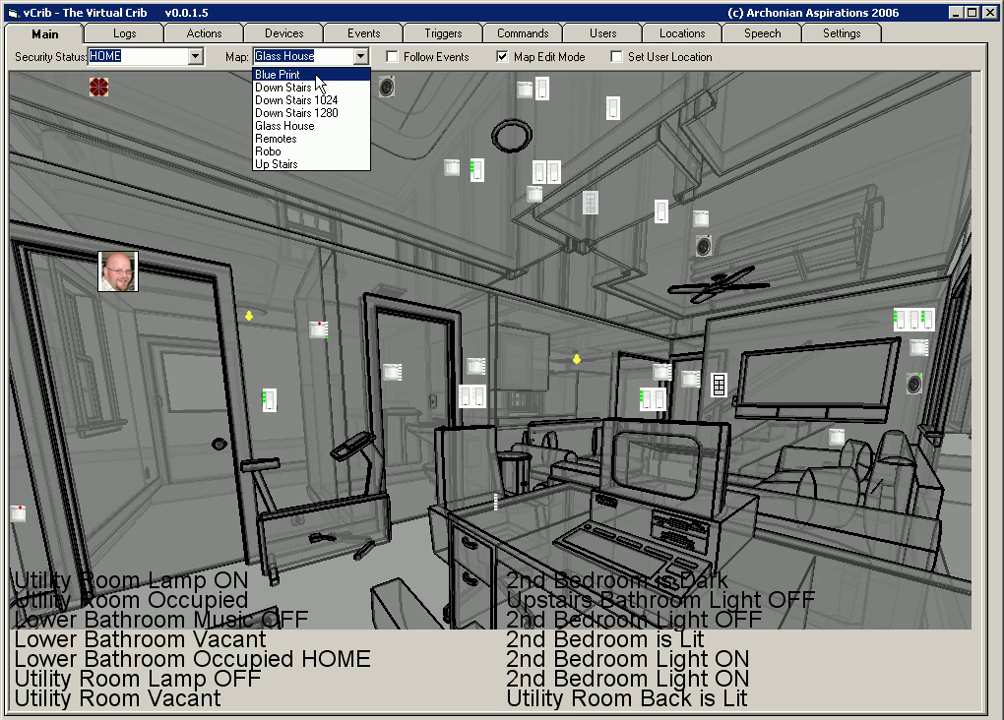
left_click(316, 76)
left_click(362, 57)
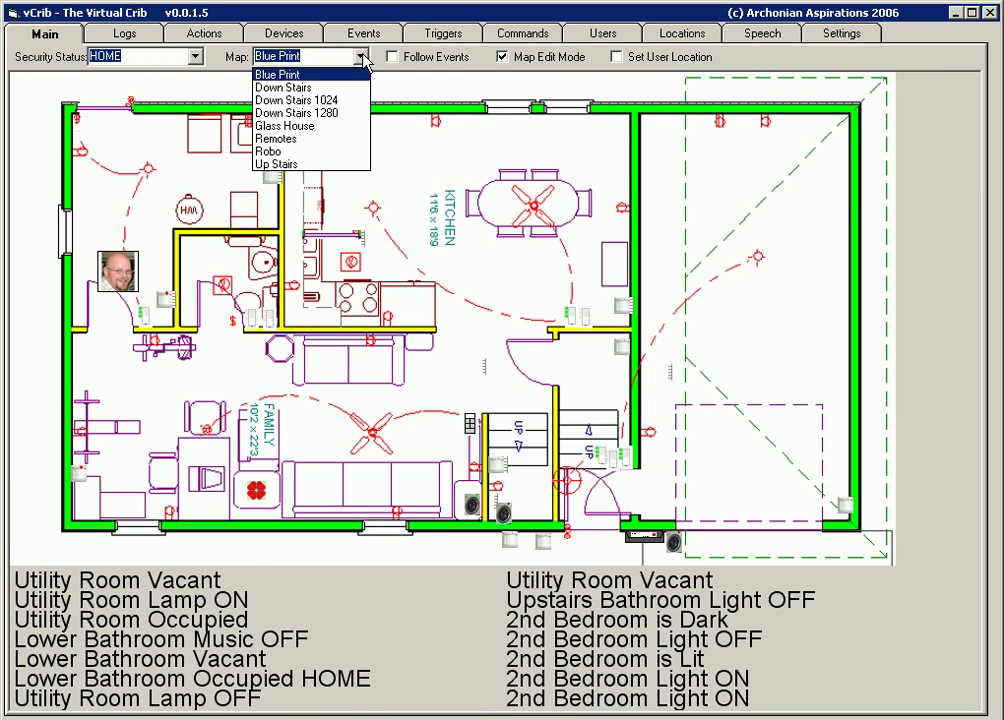
left_click(340, 139)
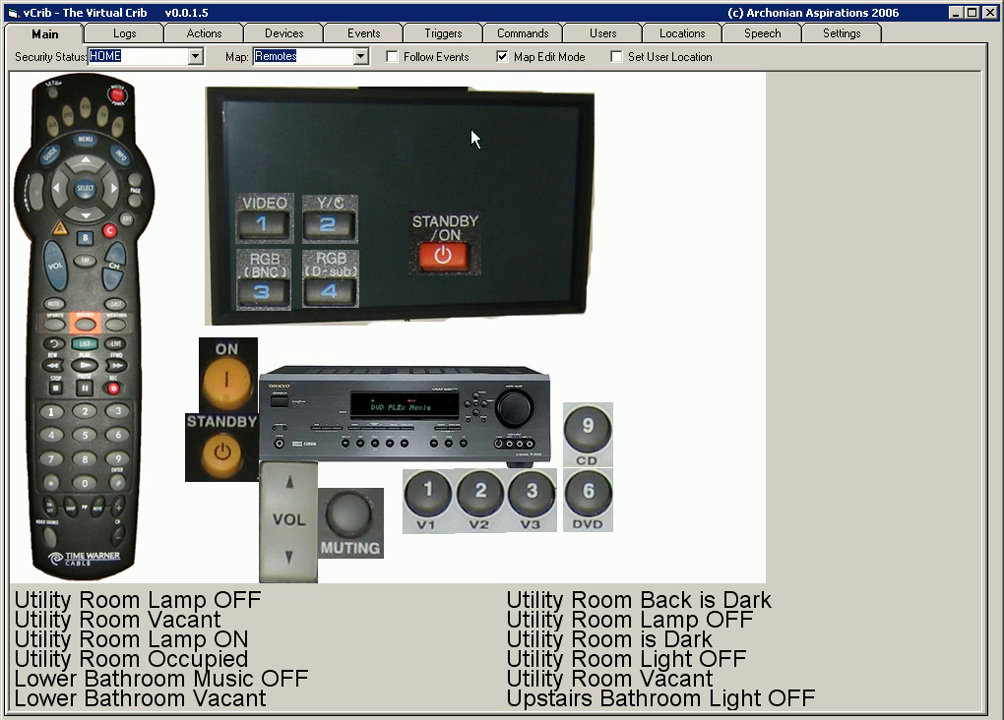
Leave Map Edit Mode on the Down Stairs map and switch off the main room motion detector.
left_click(350, 59)
left_click(301, 93)
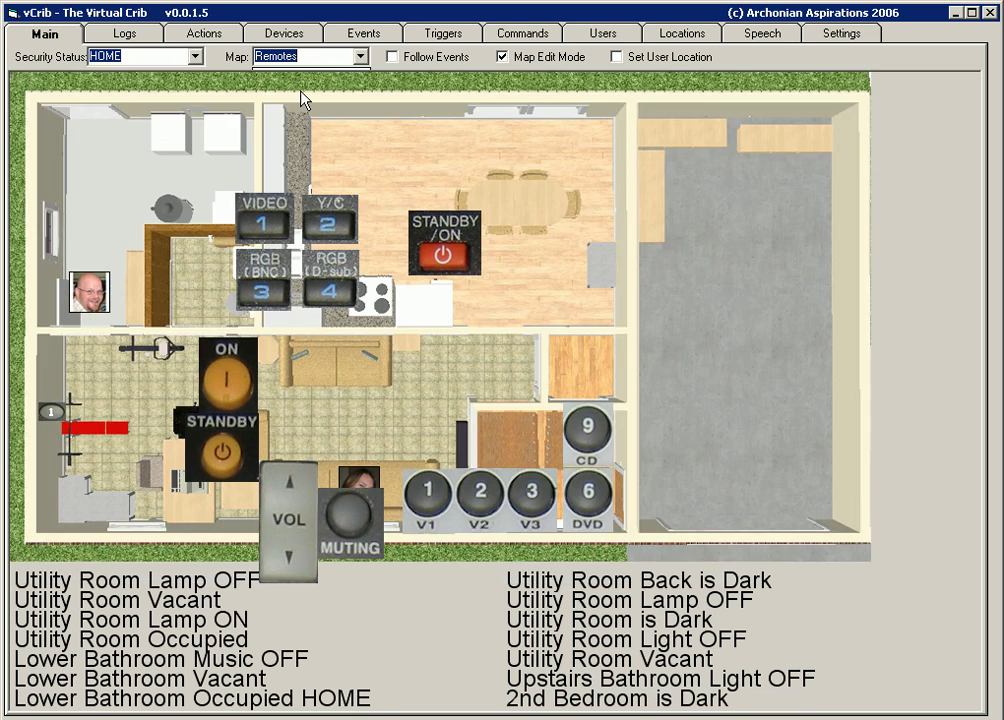
key("Up")
left_click(503, 60)
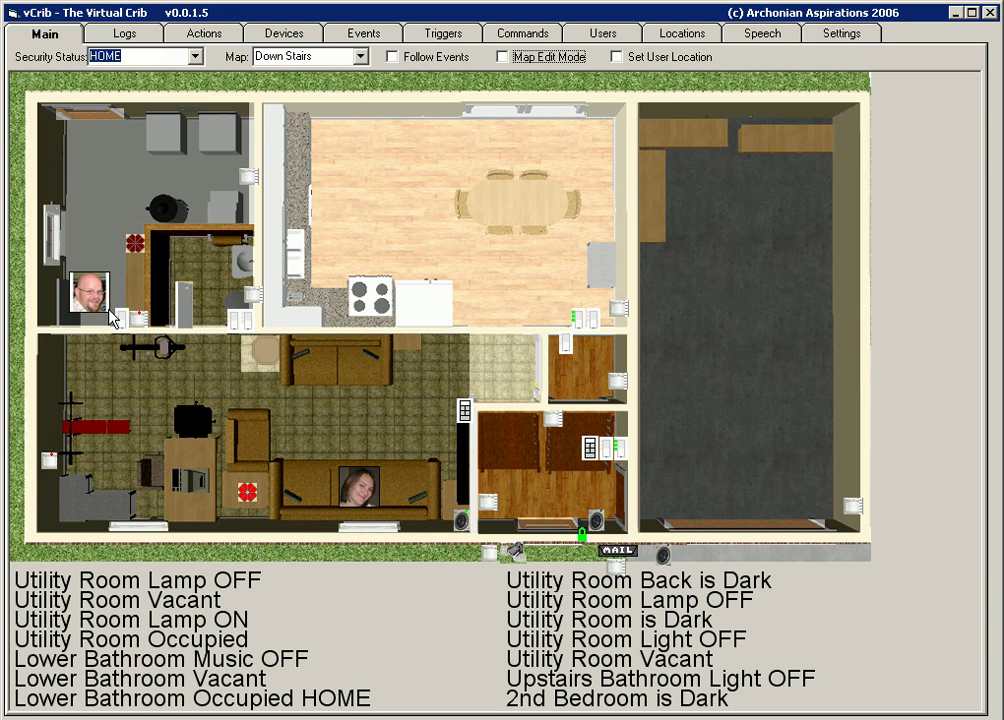
left_click(50, 466)
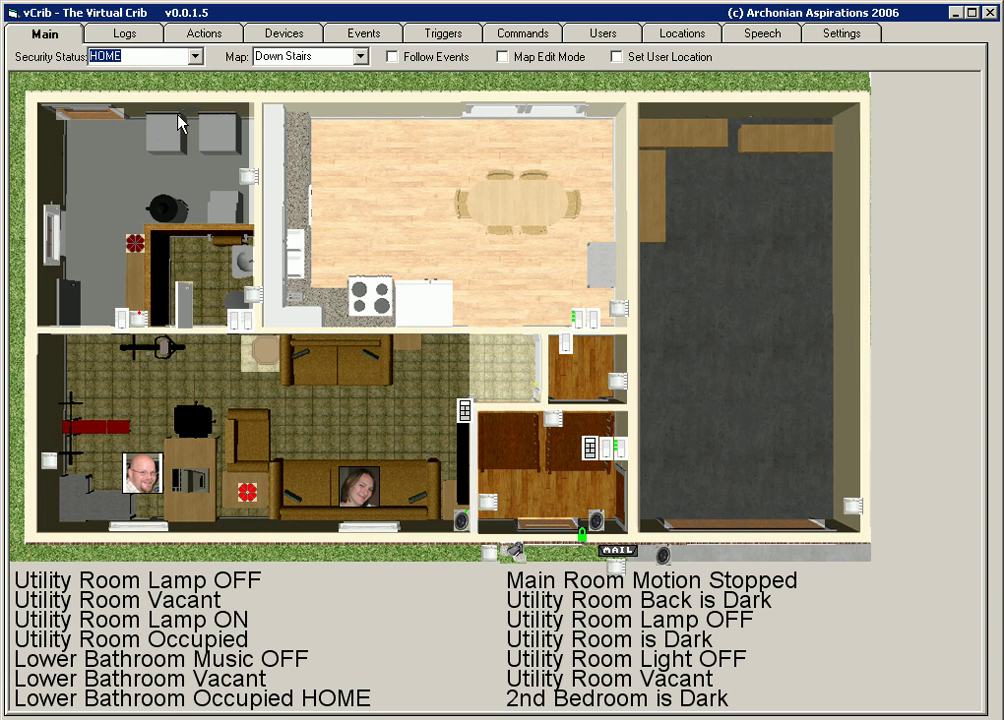
Open the Lower Closet Light in the device list and examine its X10 address.
left_click(288, 38)
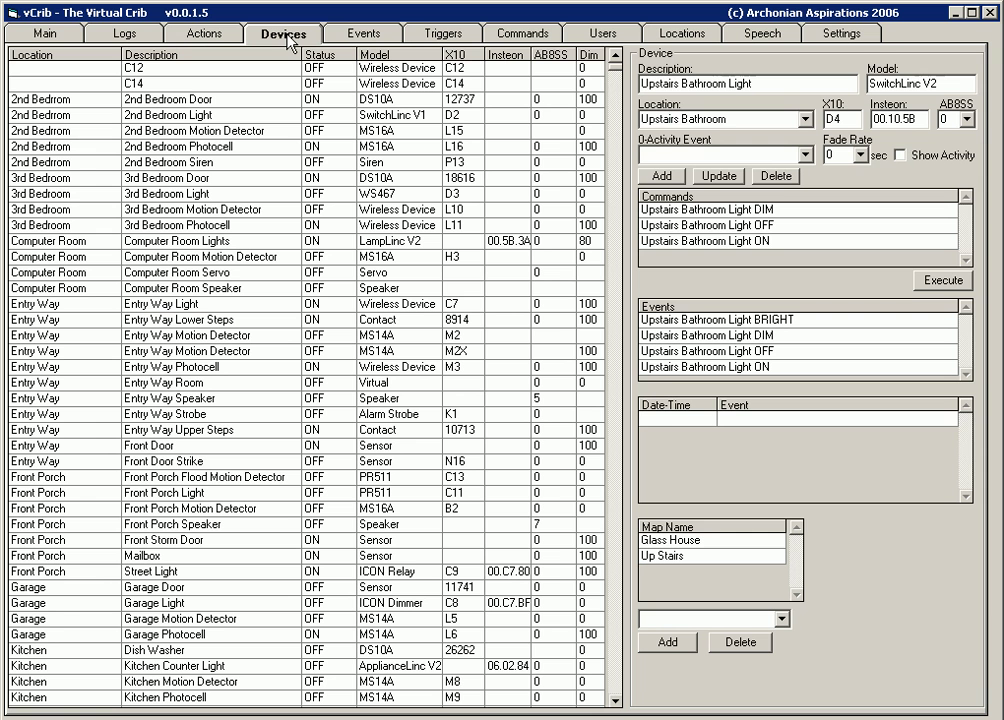
left_click(617, 622)
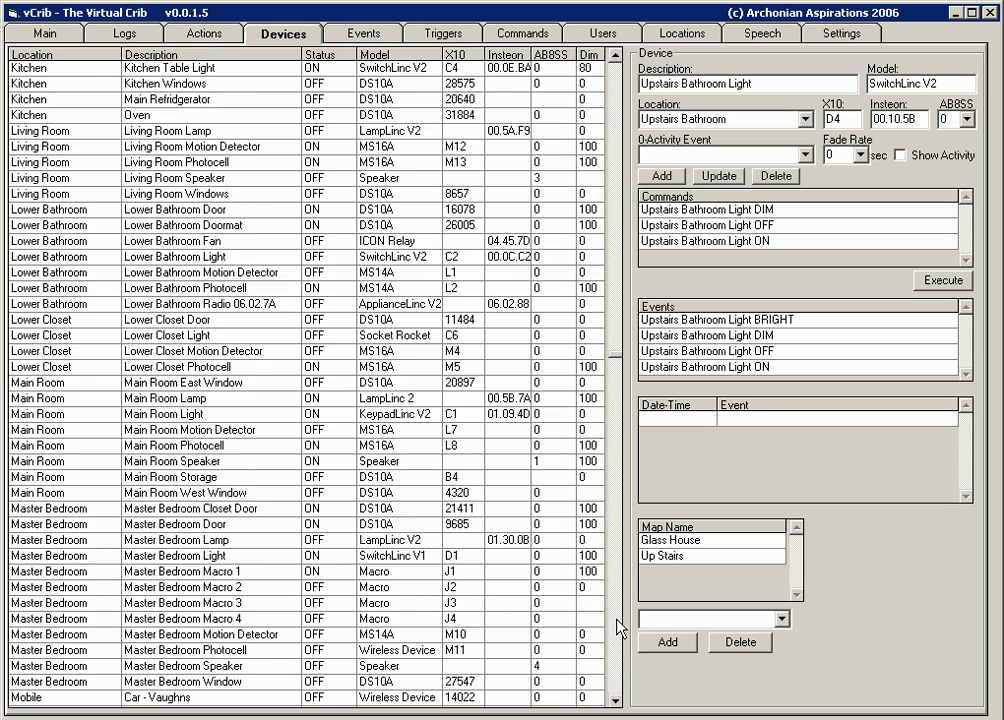
left_click(617, 628)
left_click(618, 629)
left_click(160, 338)
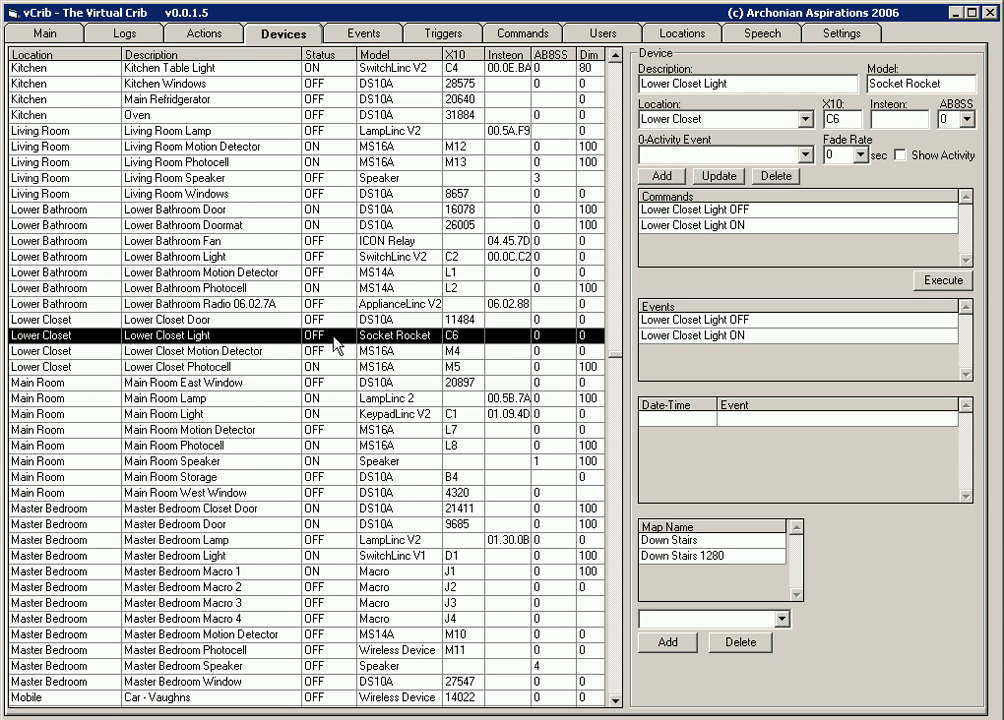
double_click(843, 118)
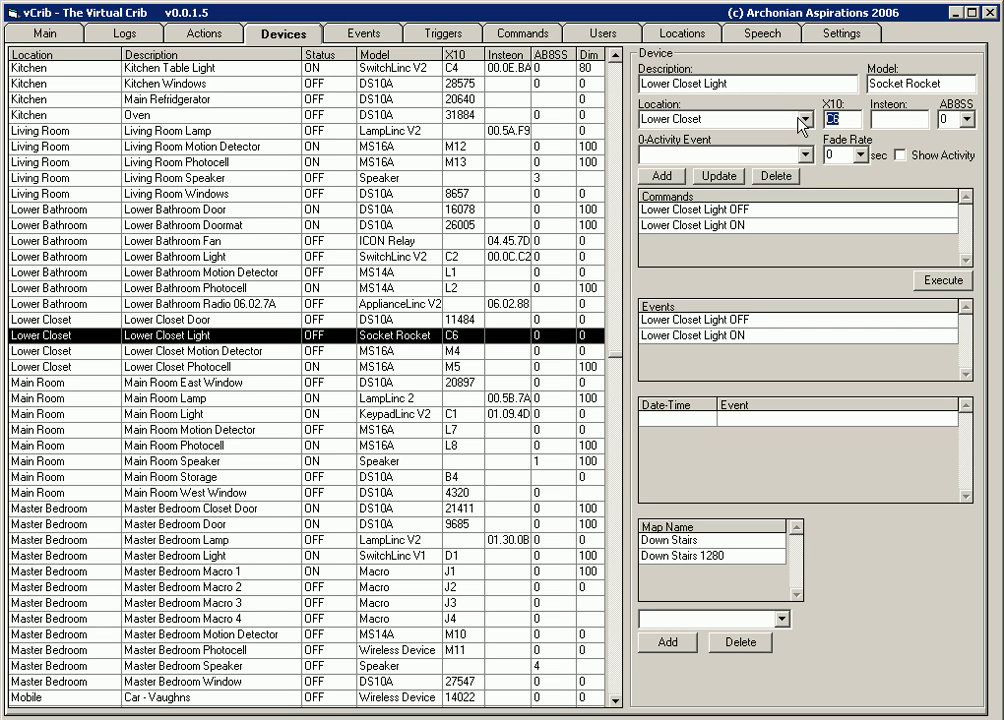
Open the Lower Bathroom Light device and examine its X10 and Insteon addresses.
left_click(385, 257)
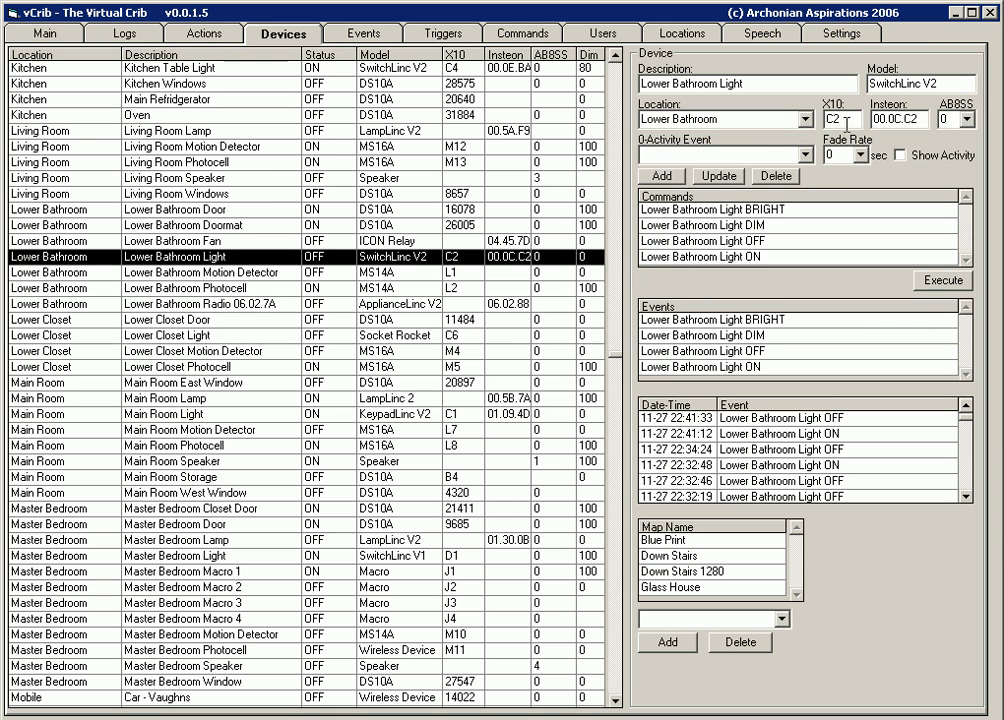
double_click(877, 120)
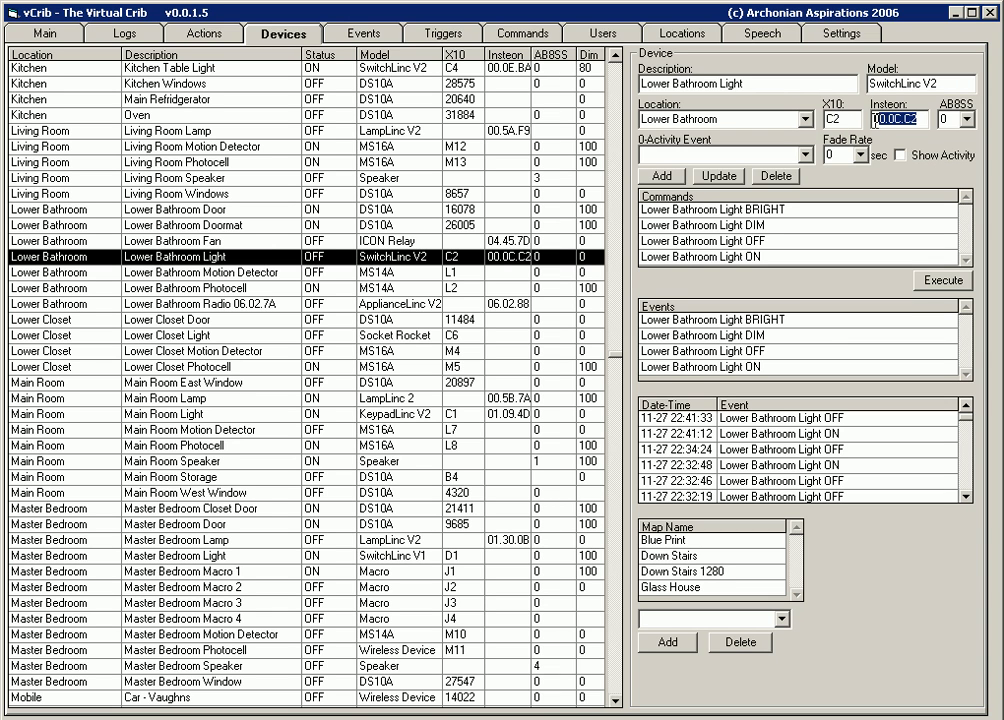
double_click(838, 119)
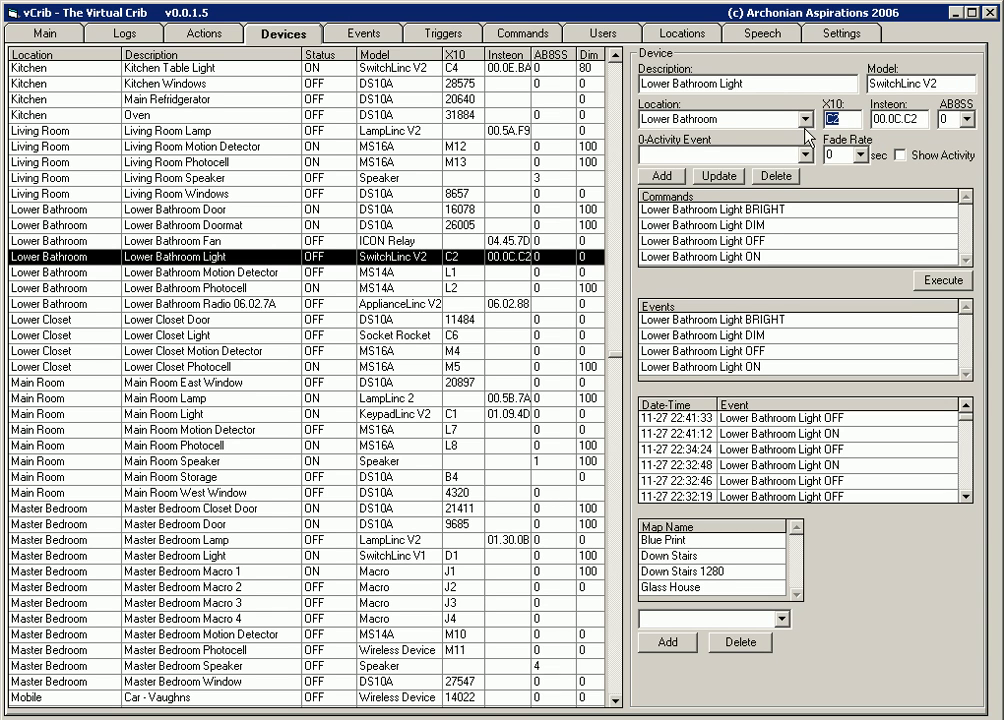
key("Tab")
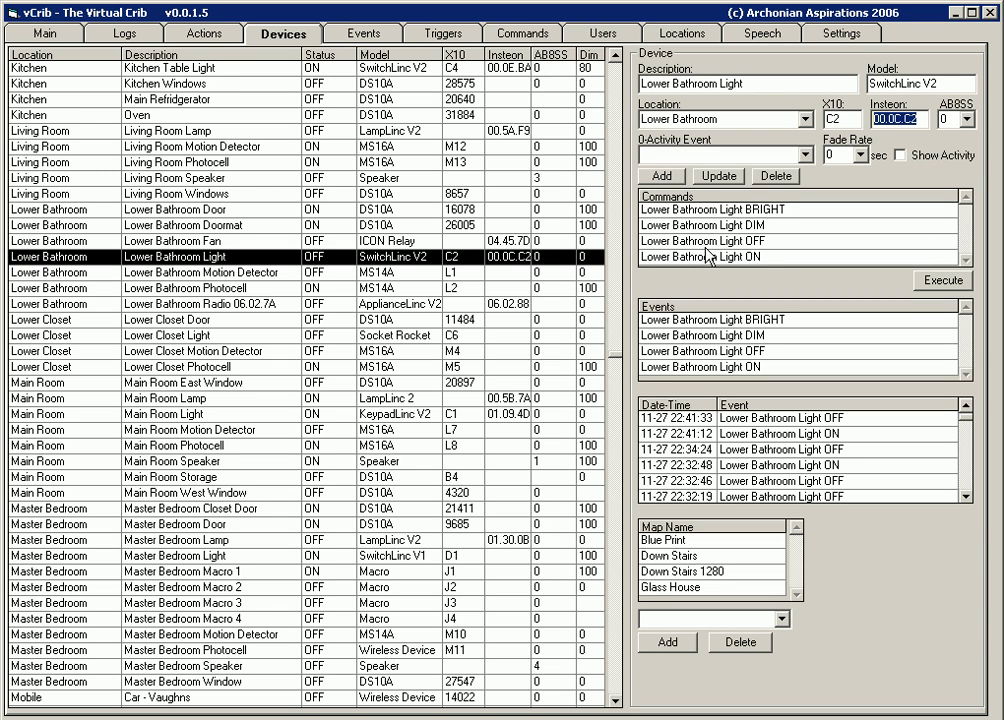
Execute the Lower Bathroom Light OFF and ON commands, and check them in the logs.
left_click(740, 243)
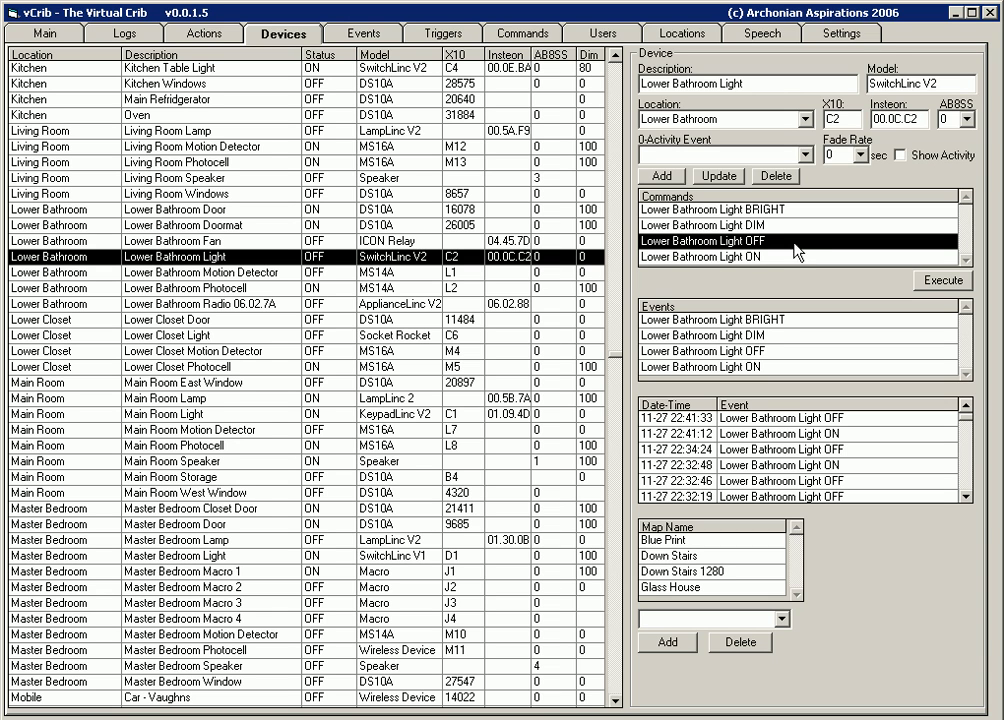
left_click(855, 258)
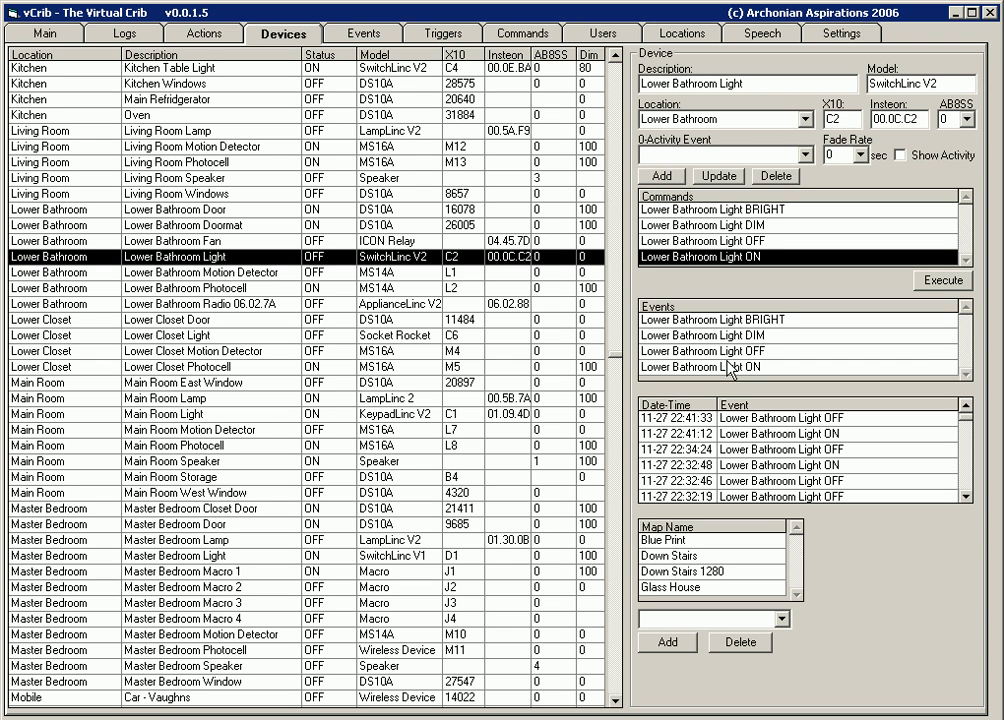
left_click(100, 30)
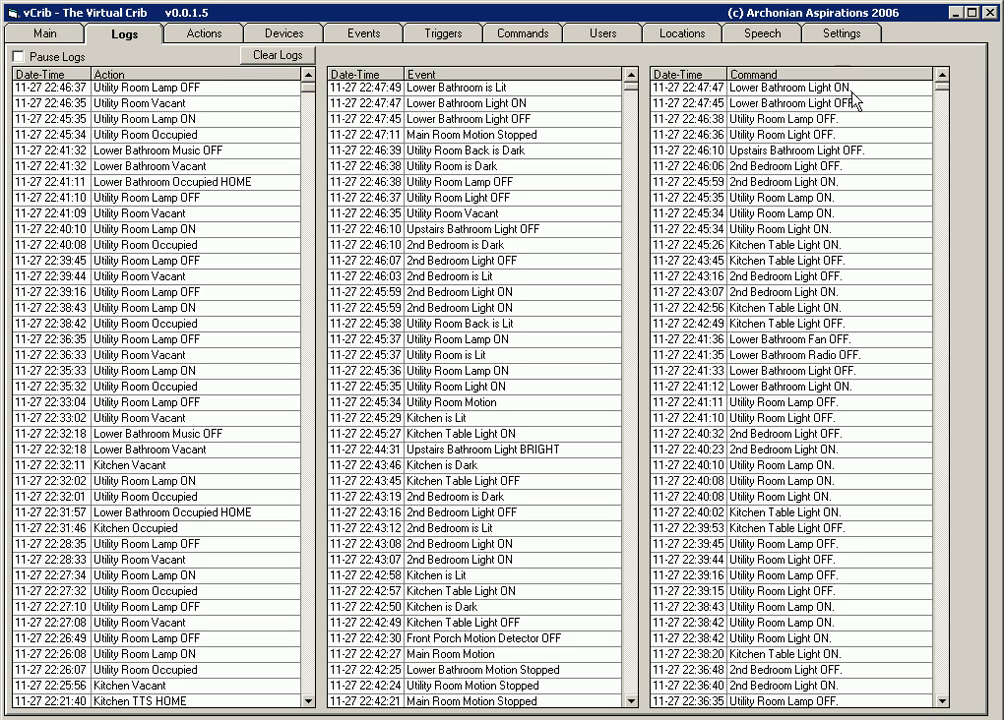
Open the Entry Way Light BRIGHT command and examine its event and the available processes, keeping Insteon PLC.
left_click(518, 37)
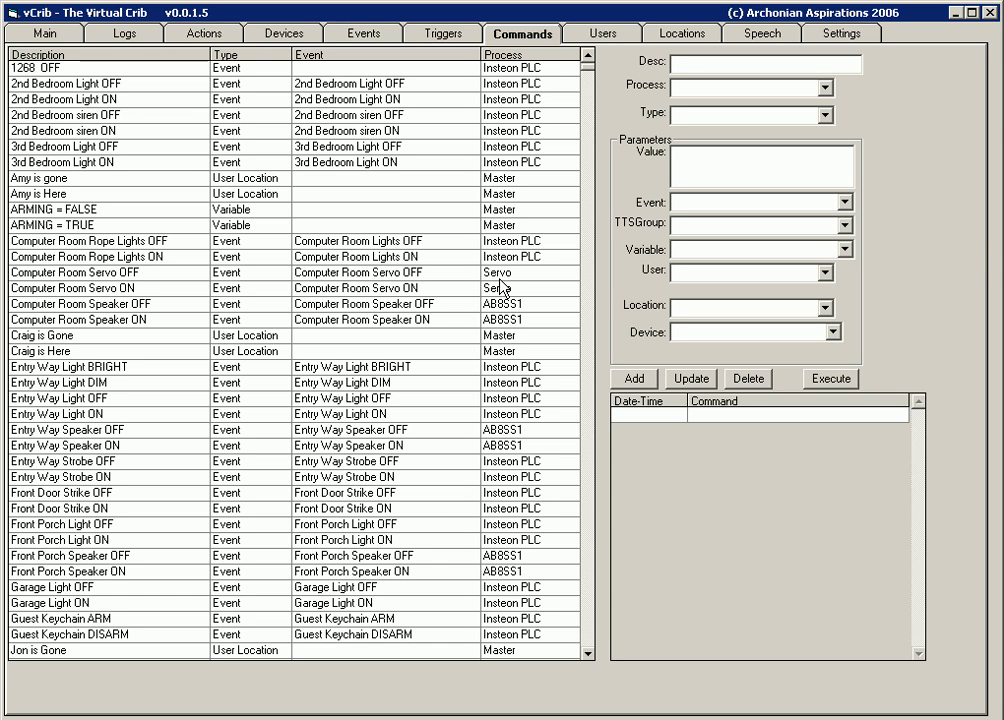
left_click(88, 367)
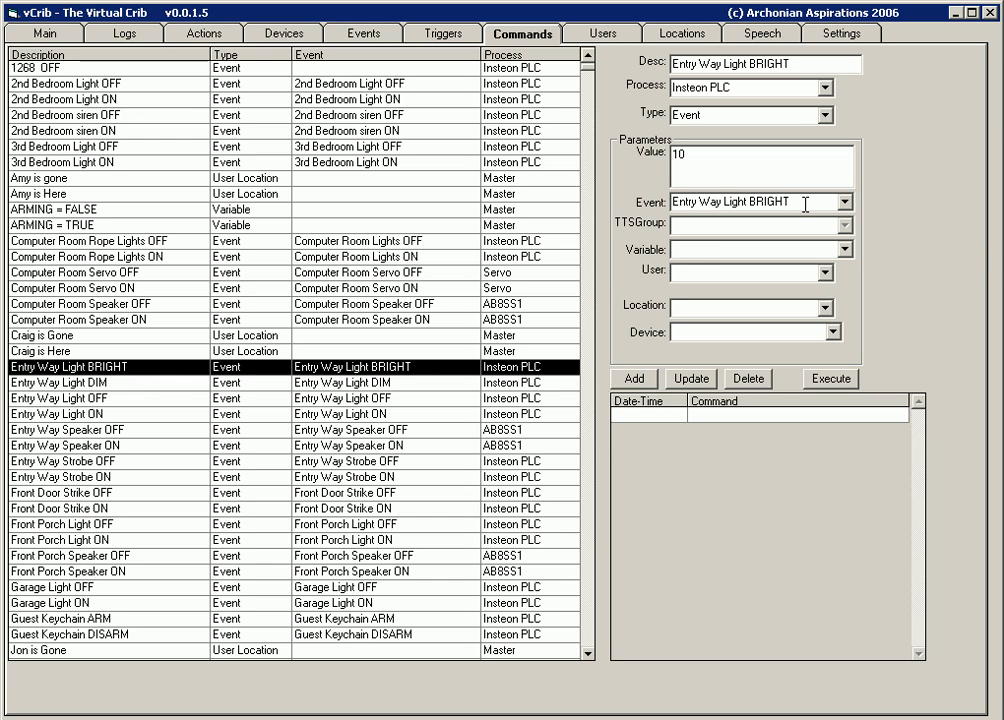
left_click(720, 199)
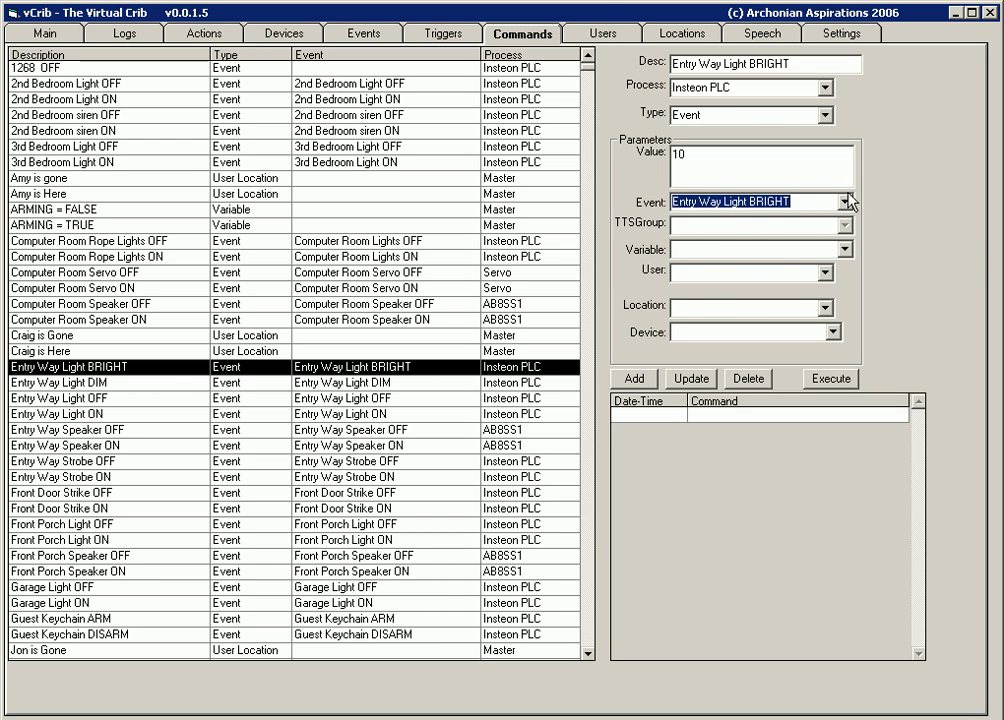
left_click(844, 201)
left_click(844, 201)
left_click(824, 88)
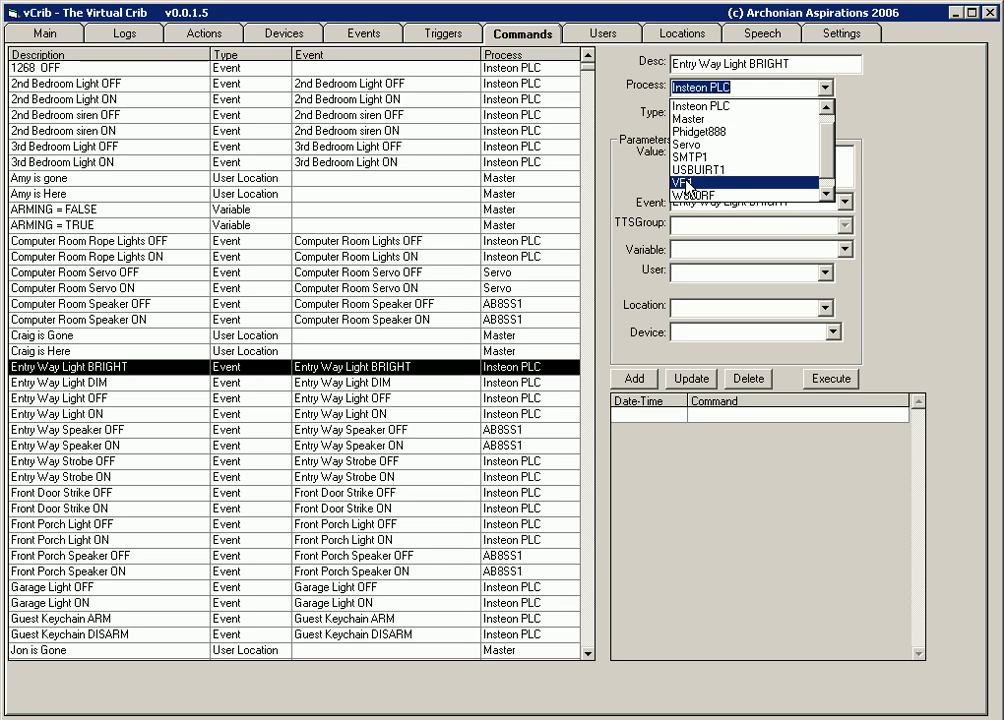
left_click(765, 105)
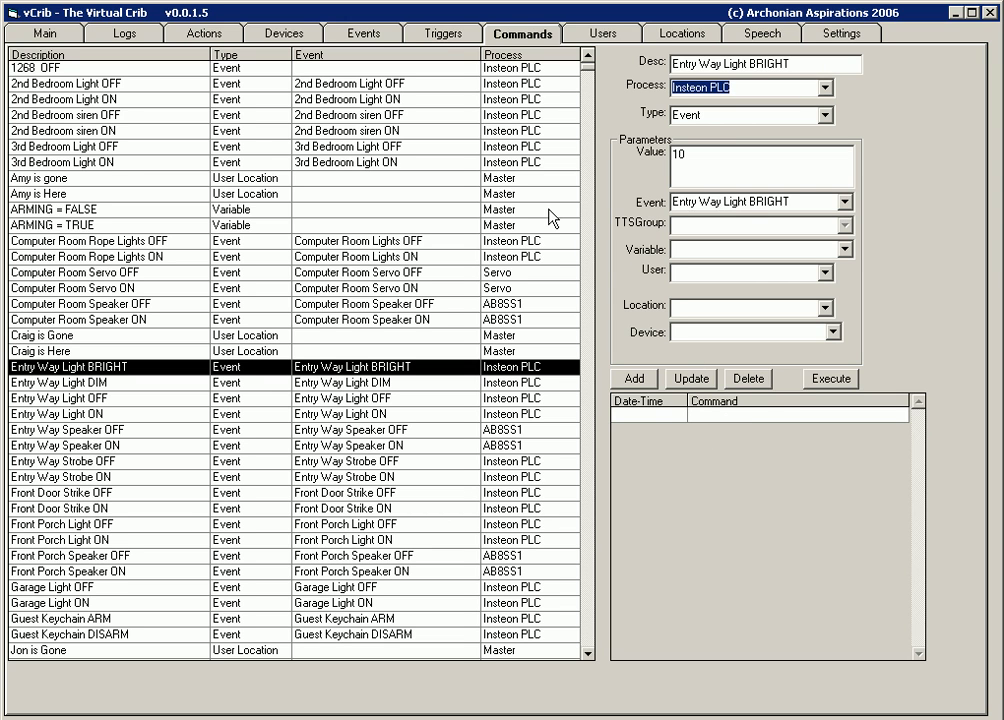
Examine the settings of the Entry Way Light = ON and Entry Way Lower Steps OFF triggers.
left_click(443, 34)
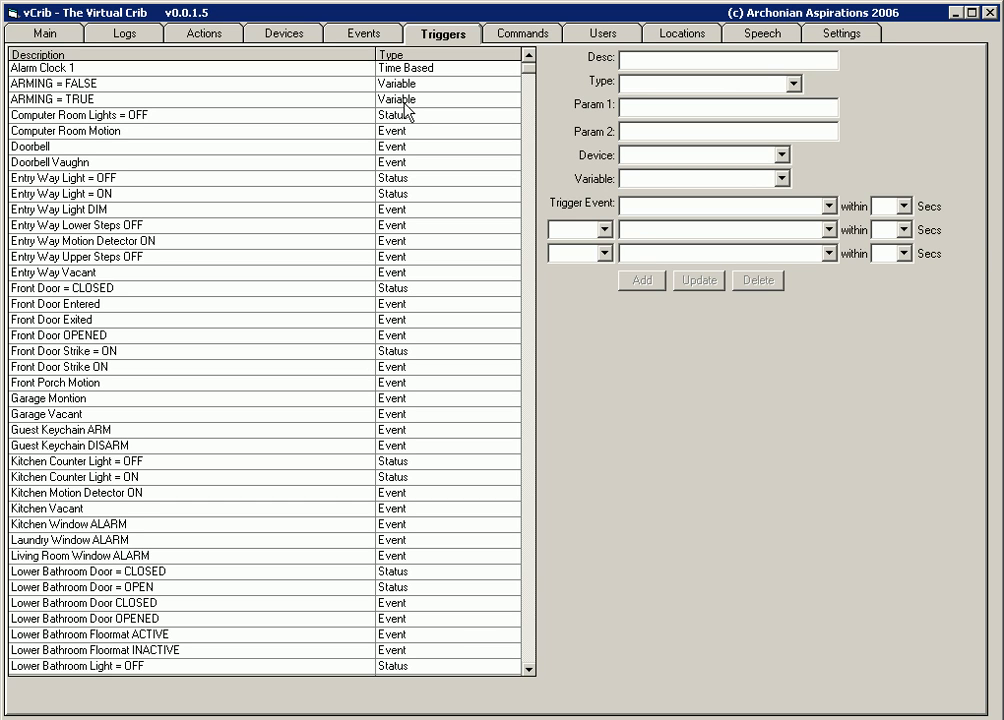
left_click(57, 195)
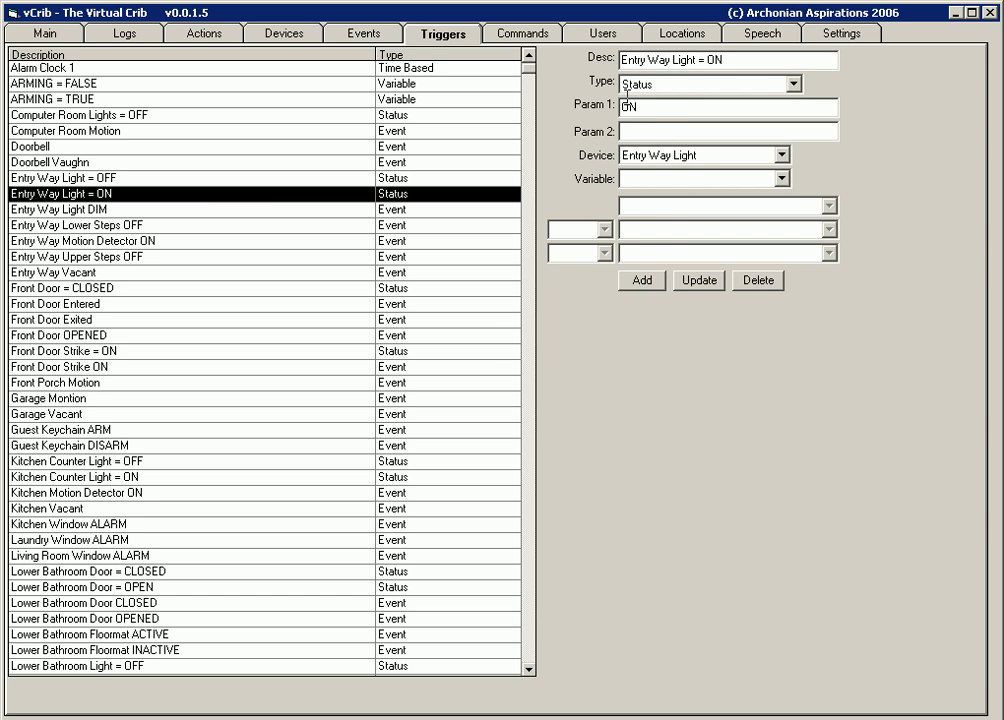
left_click(706, 157)
left_click(708, 158)
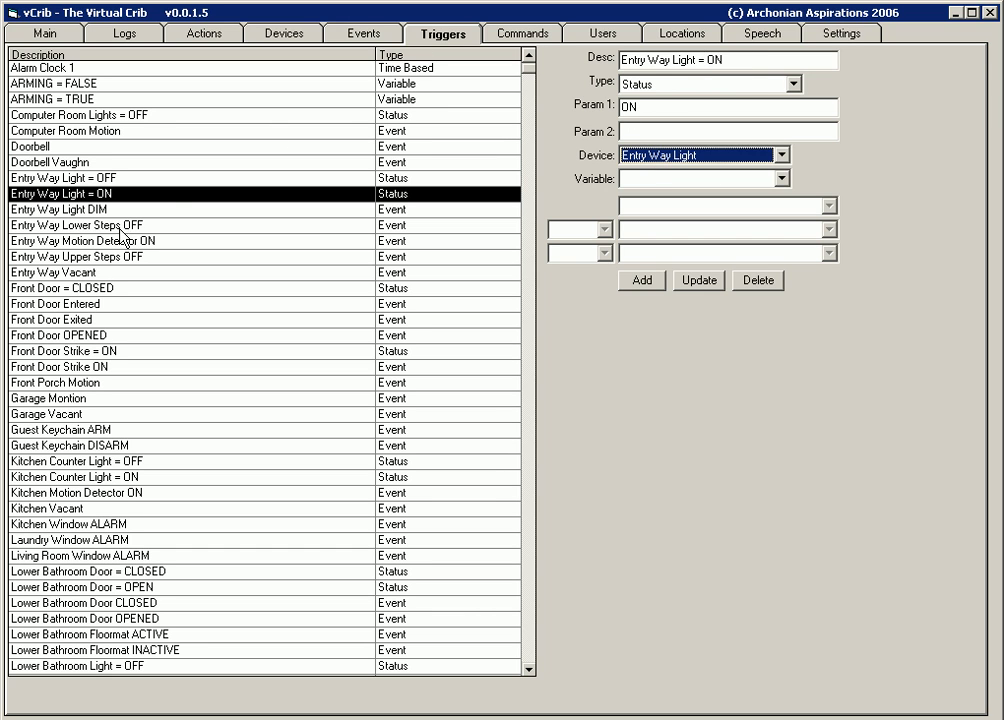
left_click(64, 228)
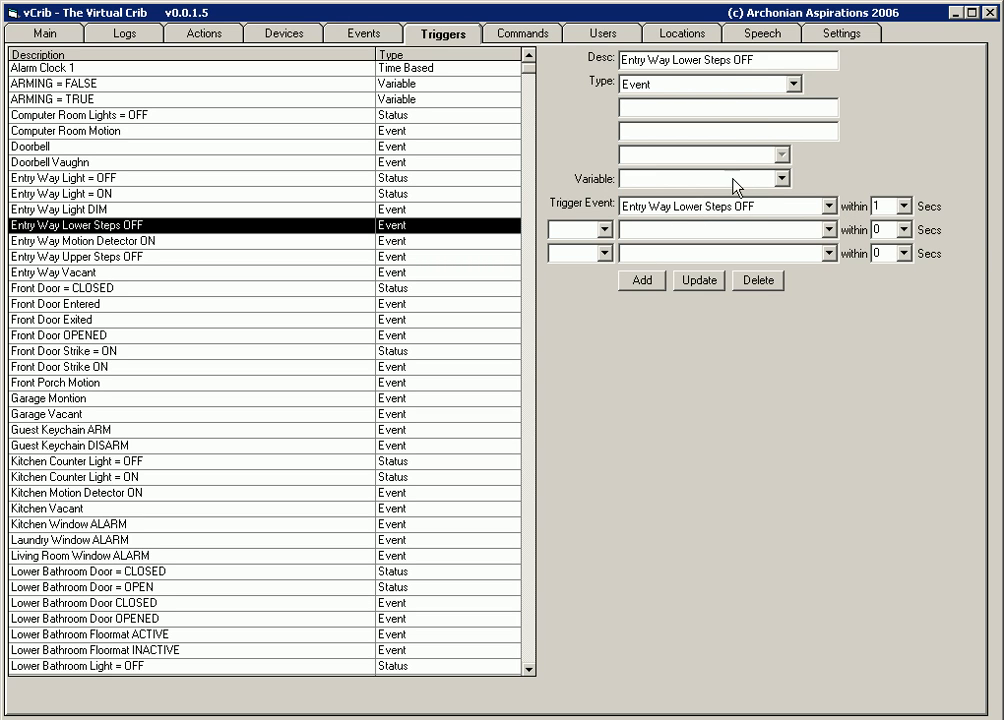
Examine the settings of the Doorbell trigger, and the triggers and commands assigned to the Doorbell action.
left_click(45, 147)
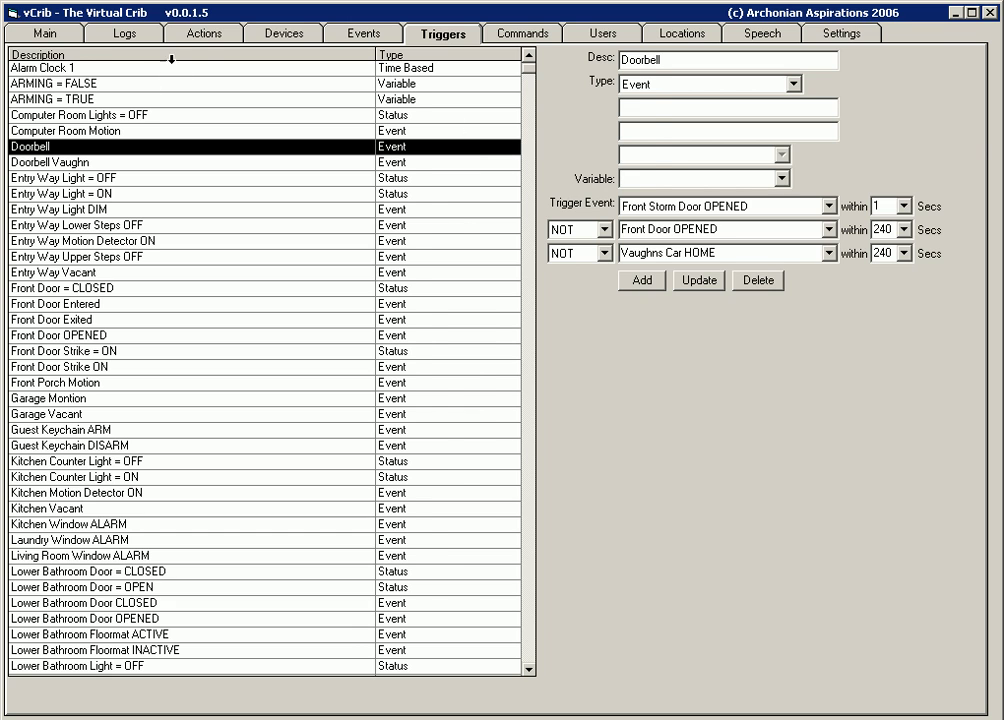
left_click(203, 34)
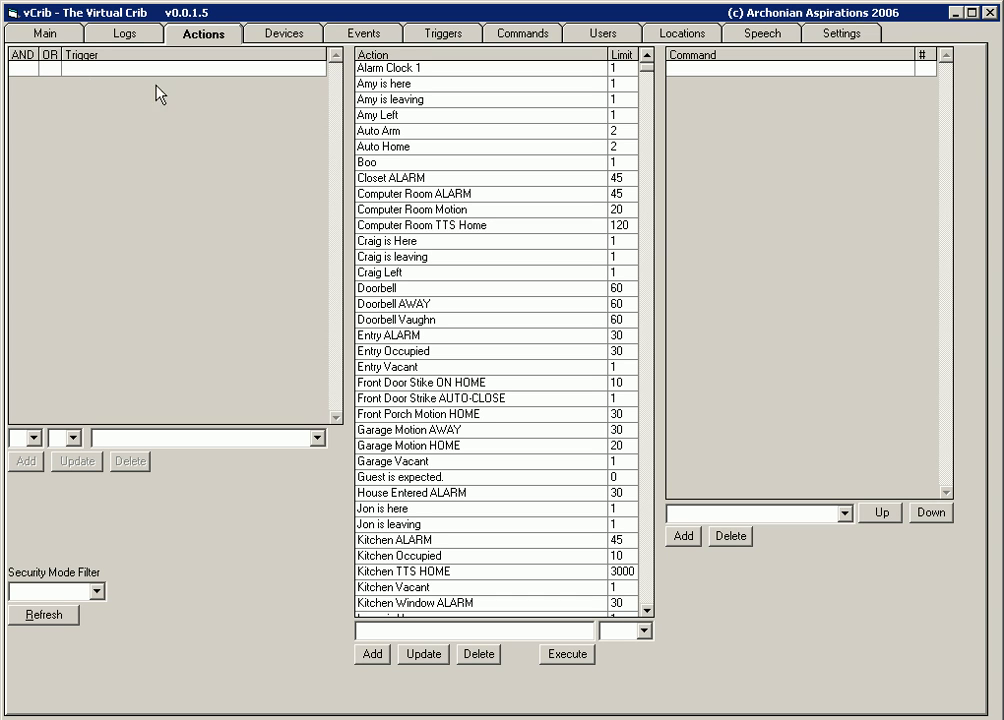
left_click(395, 290)
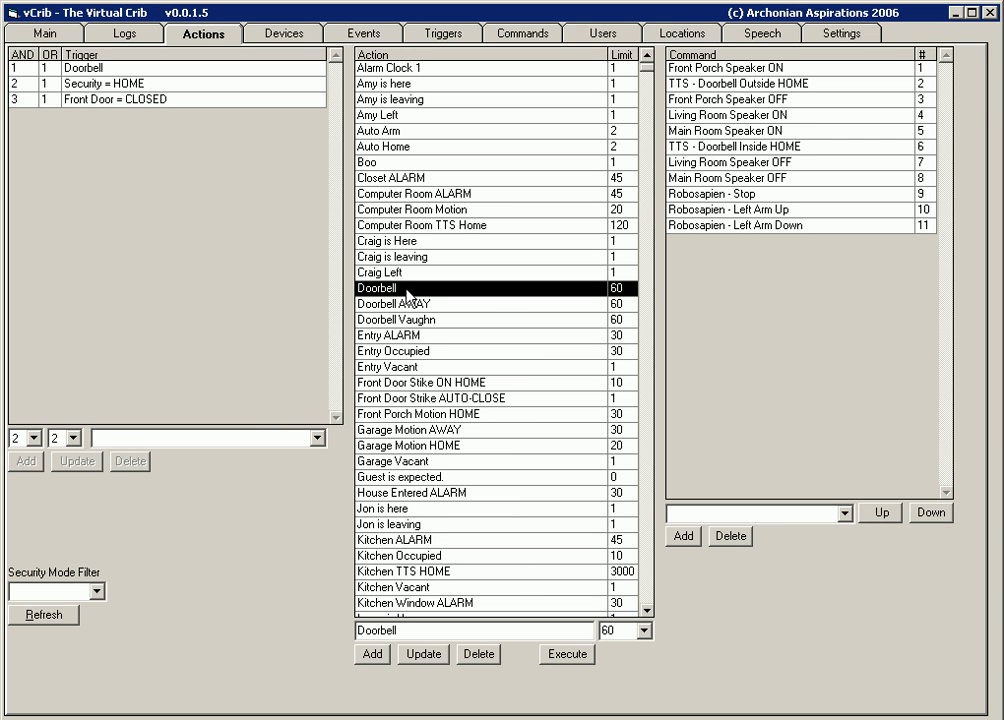
left_click(90, 70)
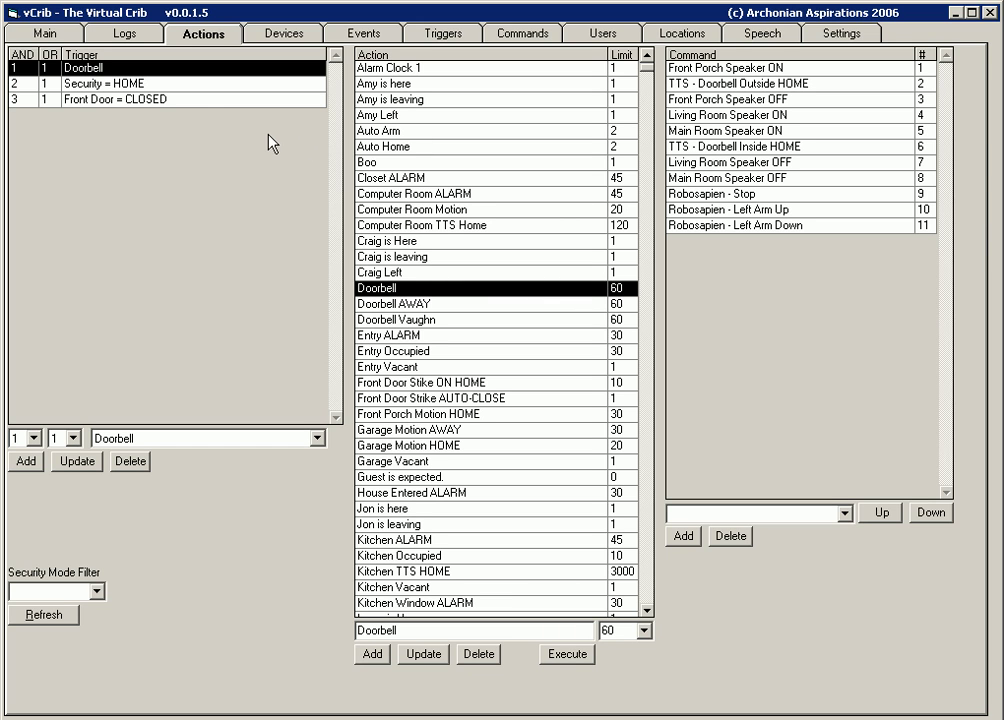
Add the 2nd Bedroom siren OFF command to the Doorbell action and move it up one place in the command order.
left_click(845, 513)
left_click(805, 632)
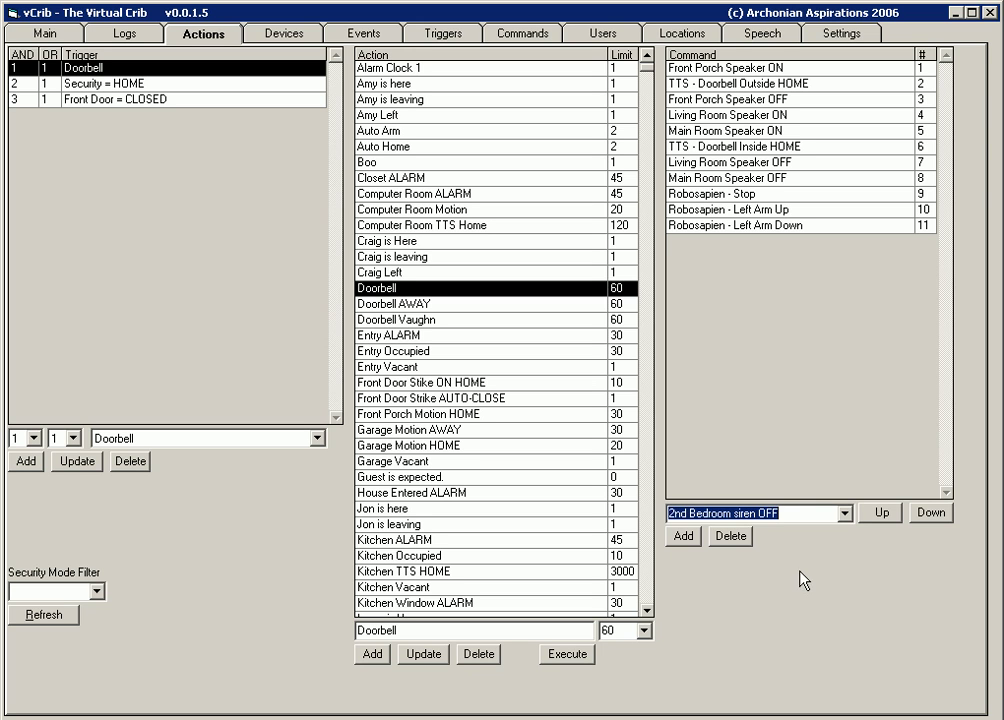
left_click(682, 537)
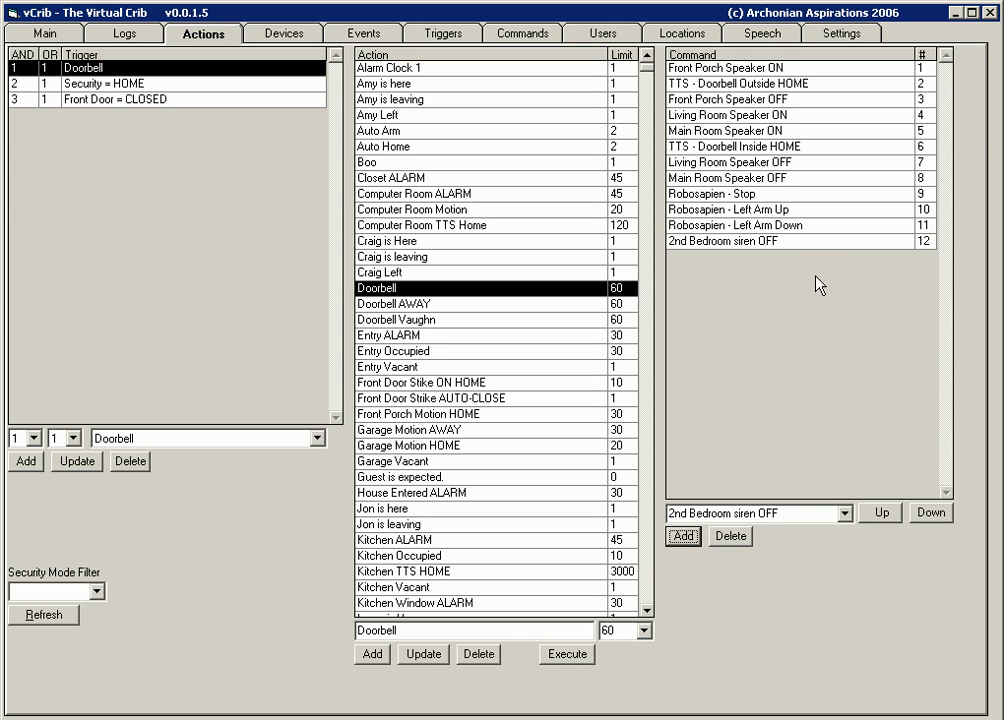
left_click(806, 242)
left_click(881, 512)
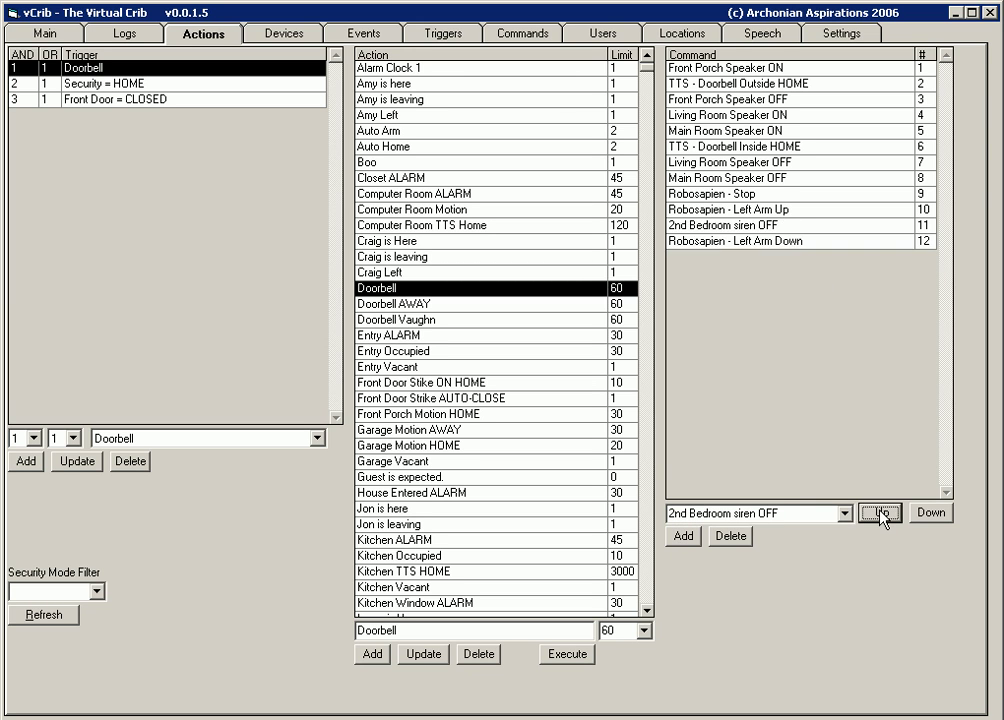
Delete the 2nd Bedroom siren OFF command from the Doorbell action.
left_click(712, 228)
left_click(728, 536)
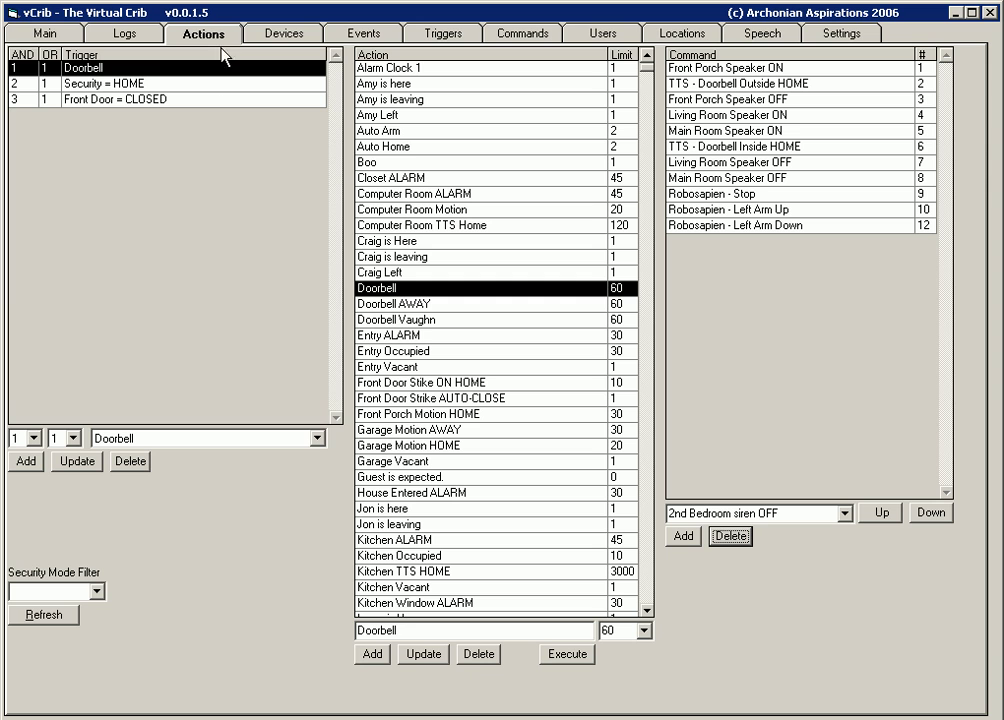
Review the list of users and the devices placed on the Remotes map.
left_click(612, 36)
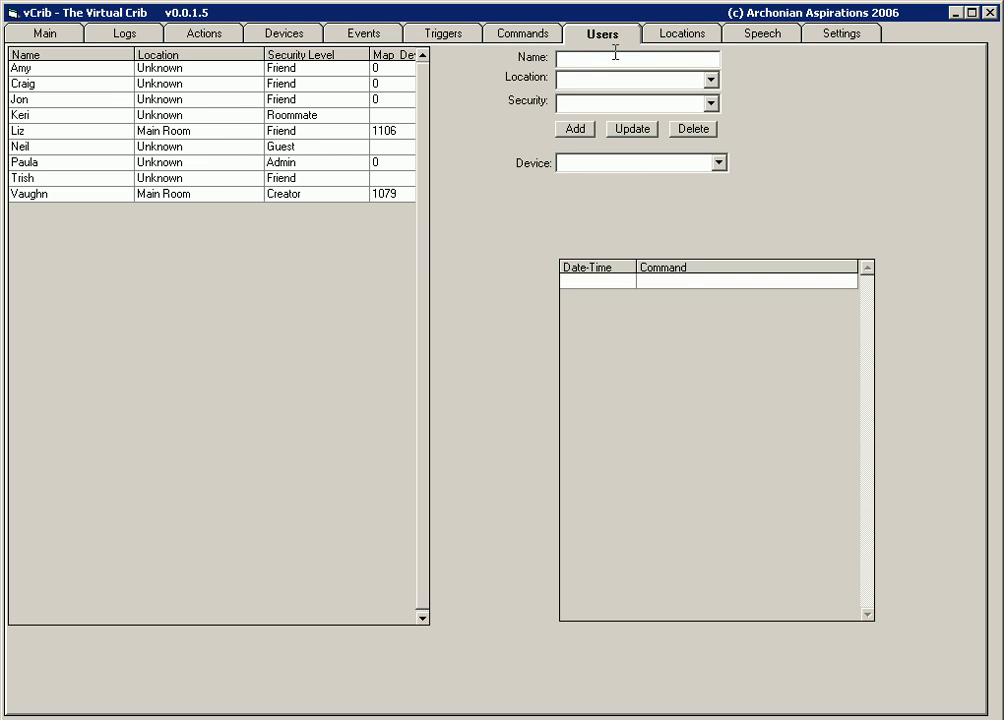
left_click(690, 38)
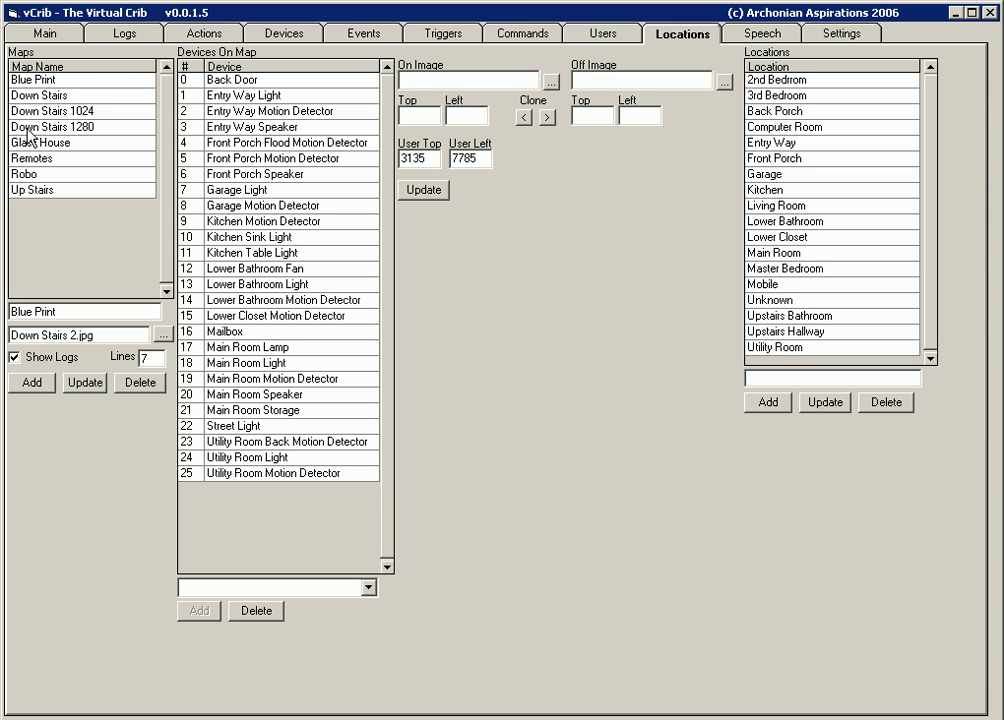
left_click(17, 163)
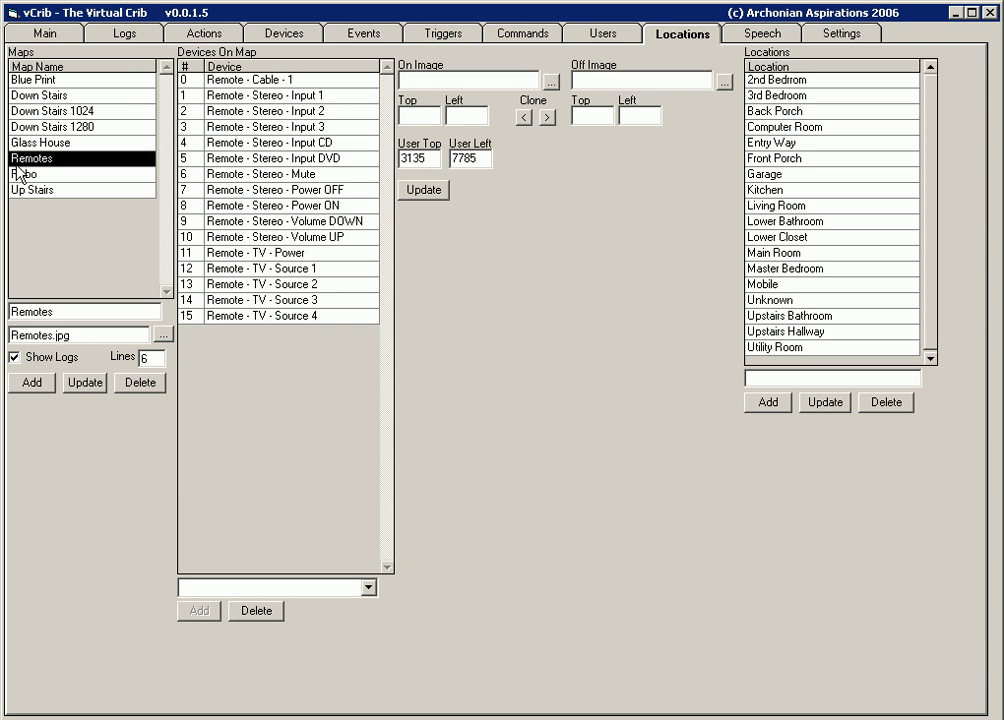
Examine the Utility Room Window's on and off images and its coordinates on the Down Stairs map.
left_click(28, 95)
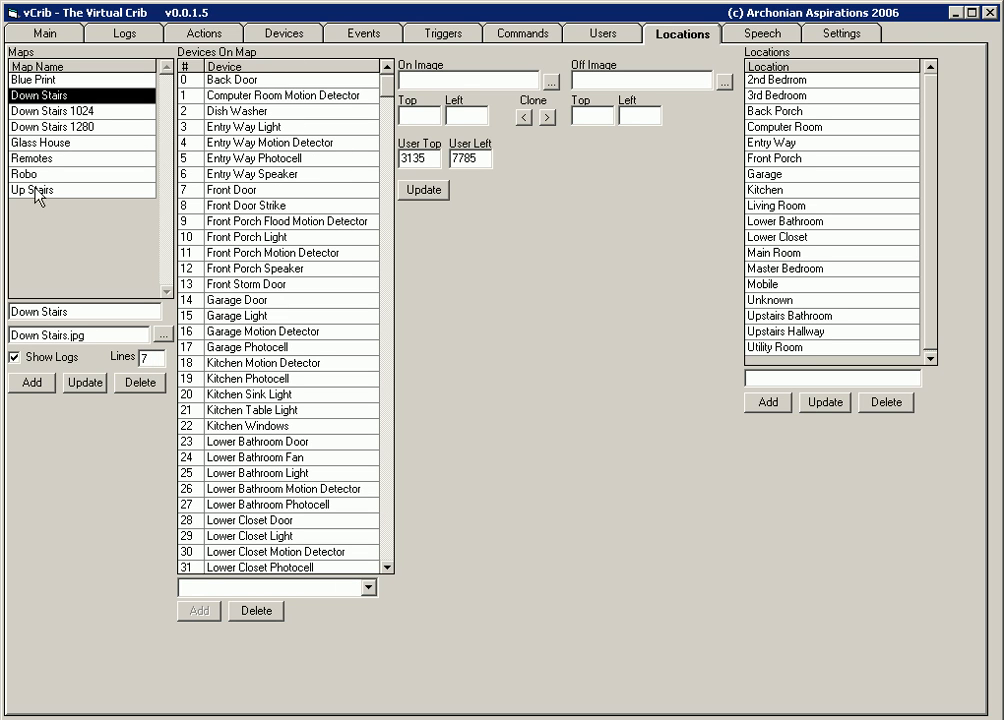
left_click(385, 553)
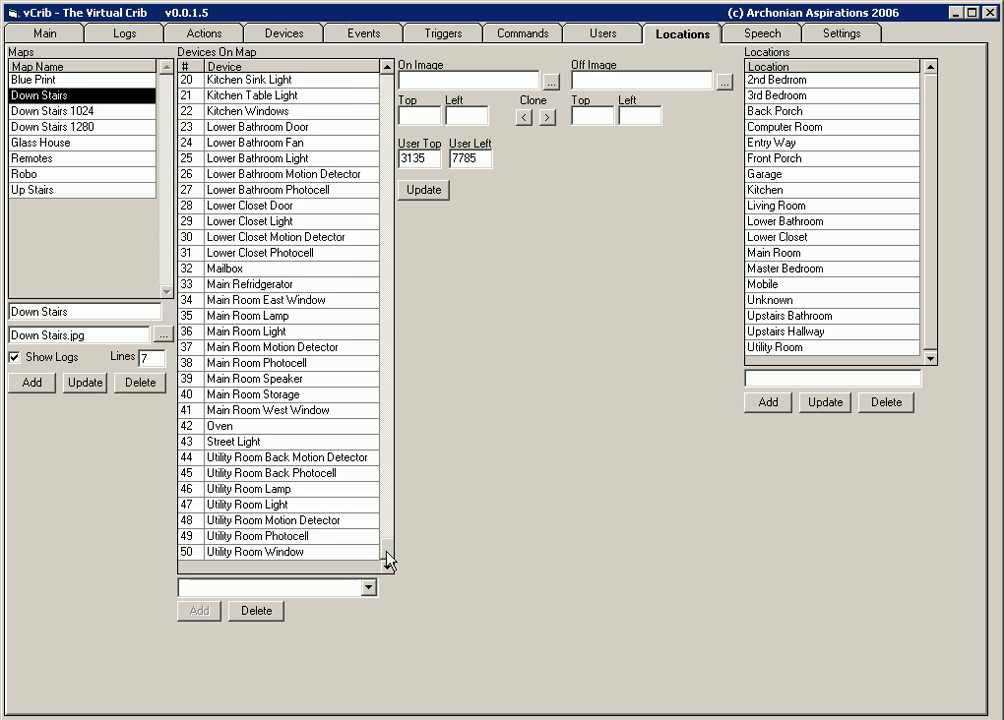
left_click(193, 552)
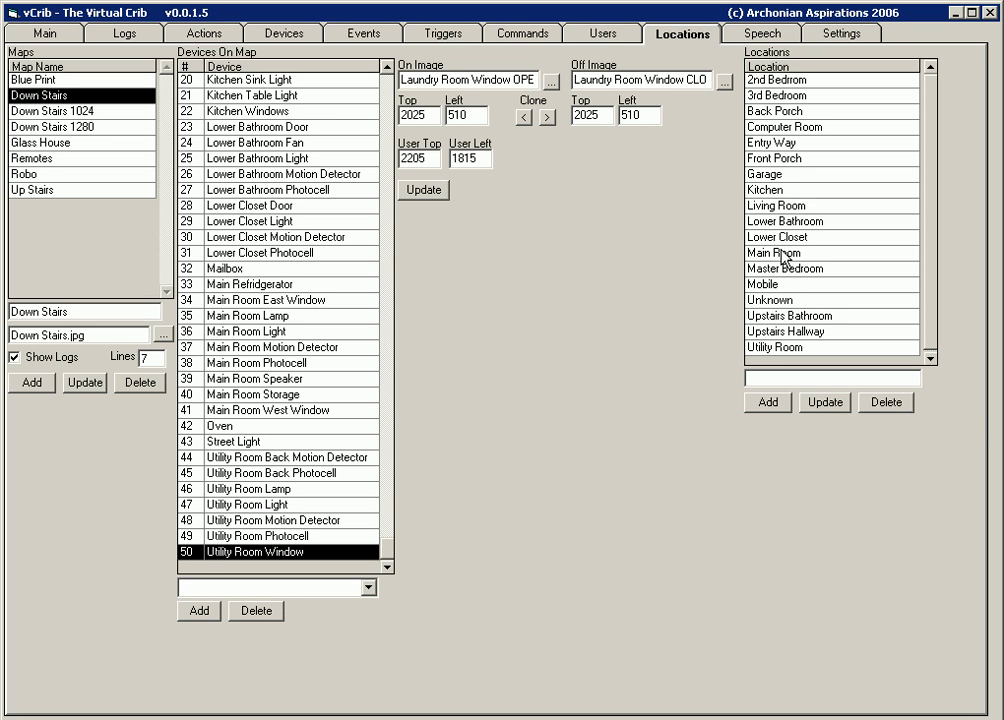
Examine the spoken responses of the Doorbell AWAY group, and review the variables, processes and computers in the settings.
left_click(762, 33)
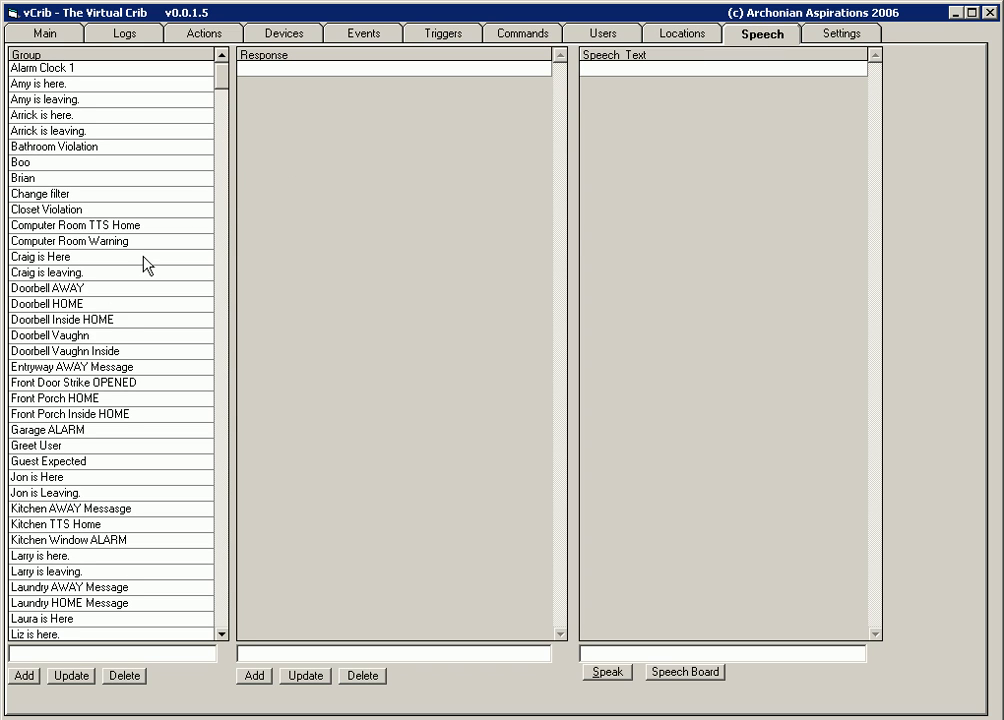
left_click(72, 290)
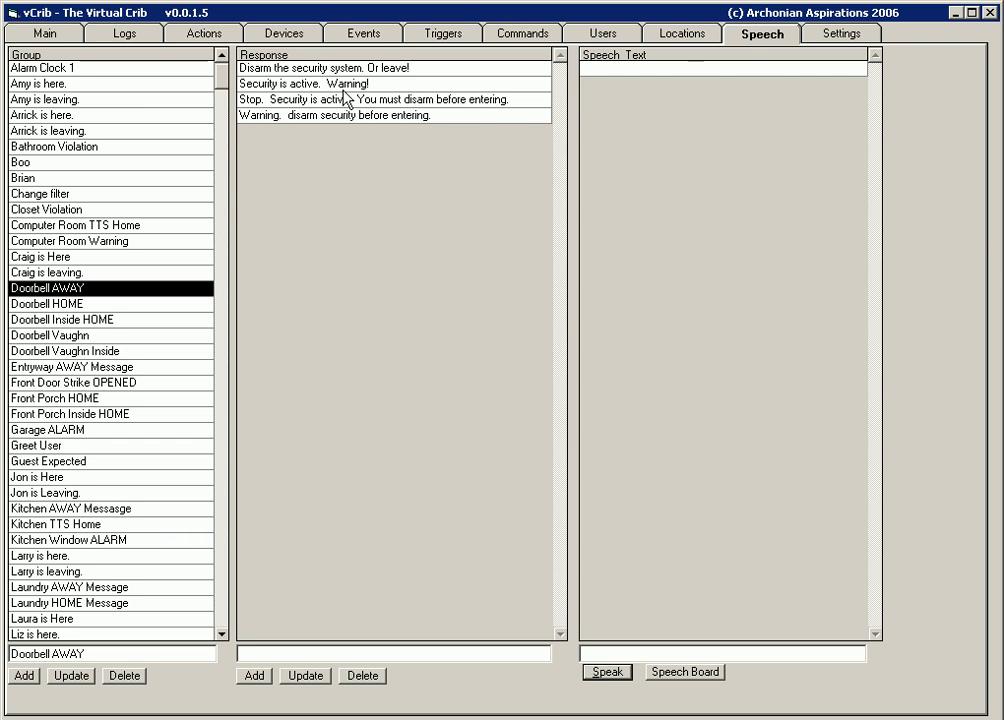
left_click(842, 36)
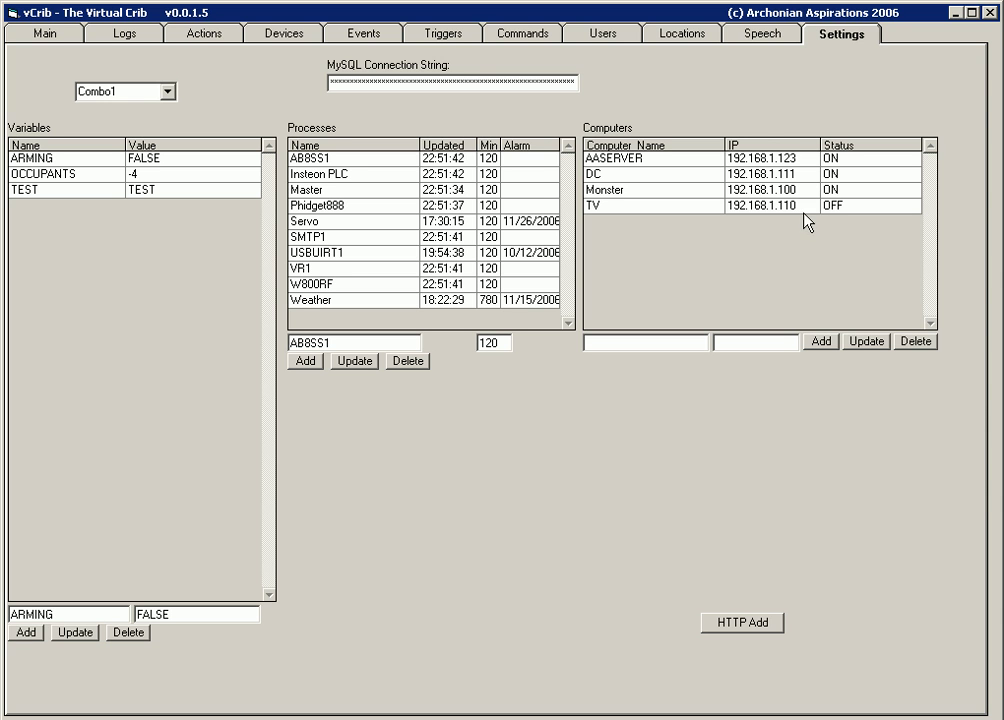
Switch off the Lower Bathroom Light on the main Down Stairs map.
left_click(67, 40)
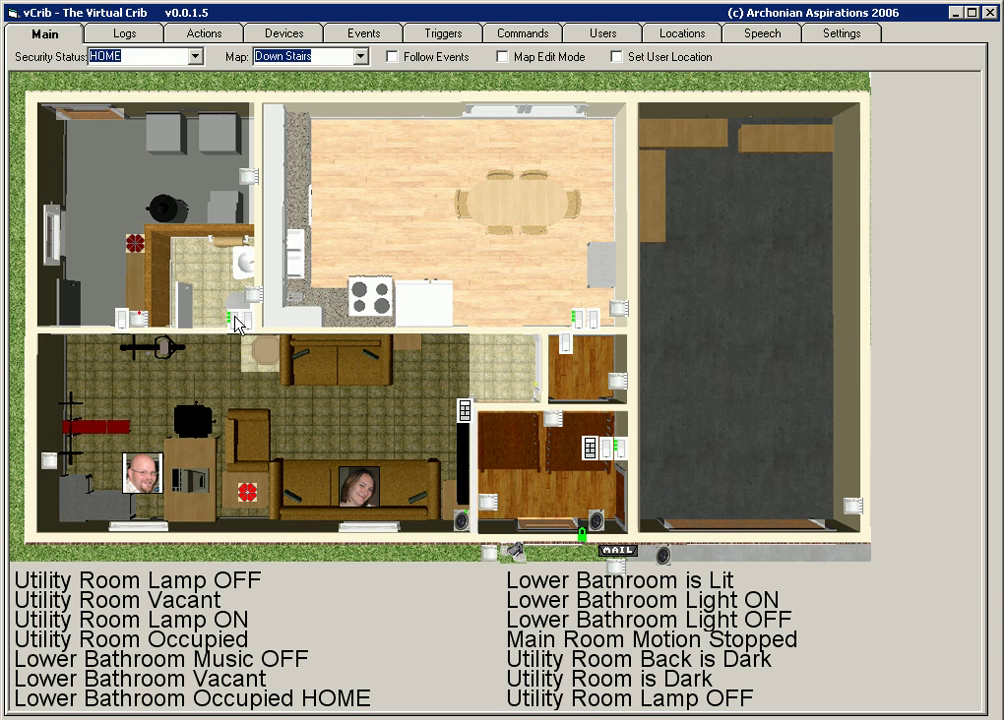
left_click(236, 320)
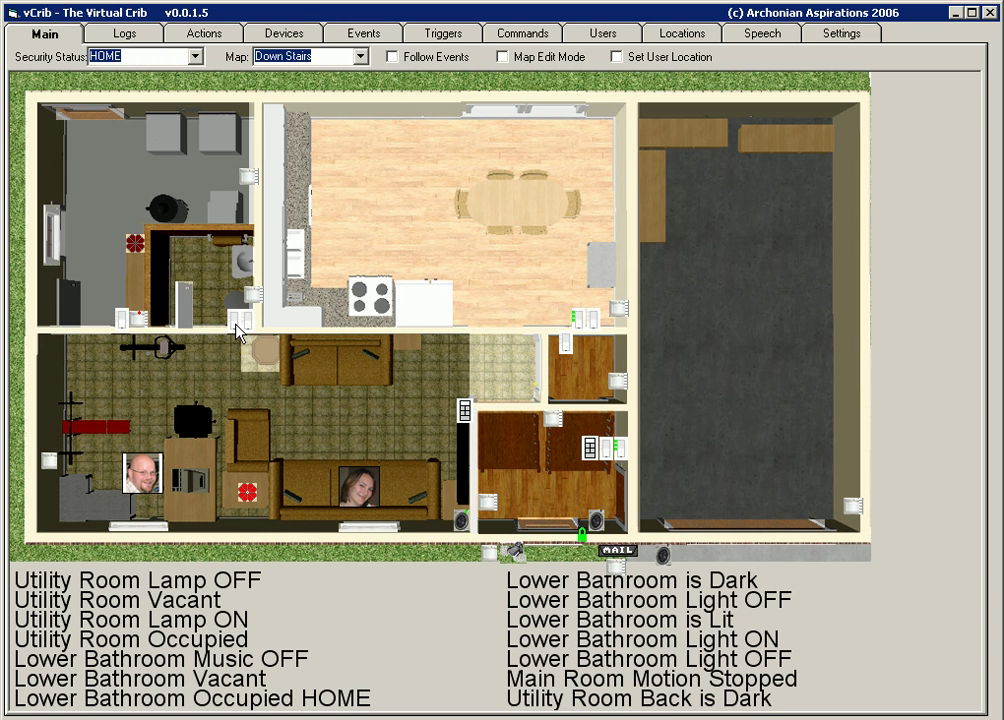